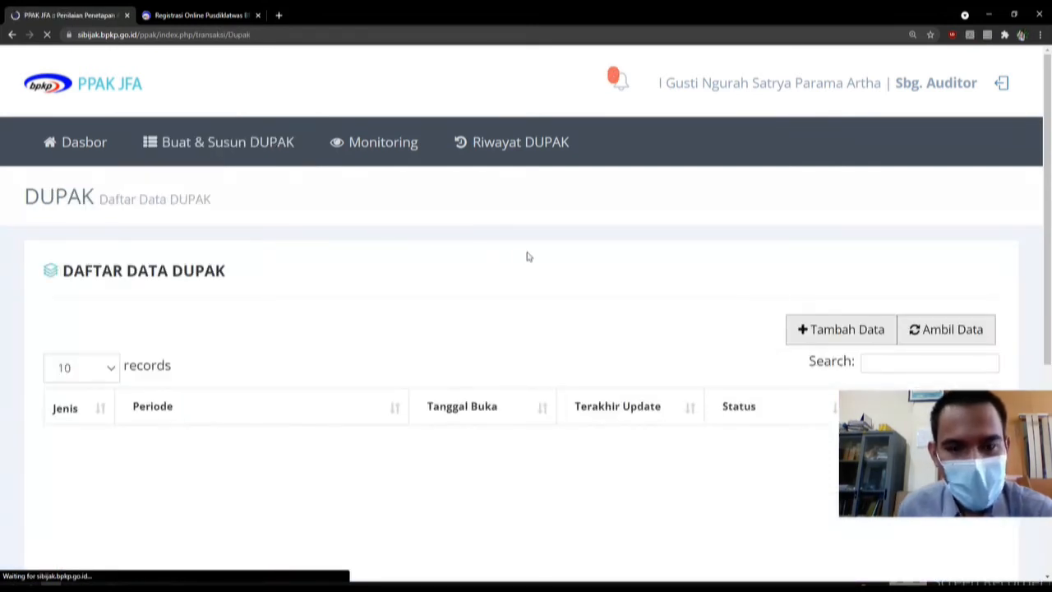
Try to add a REGULER DUPAK record for the period 01-07-2021 - 31-12-2021, and close the form
scroll(529, 256, down, 2)
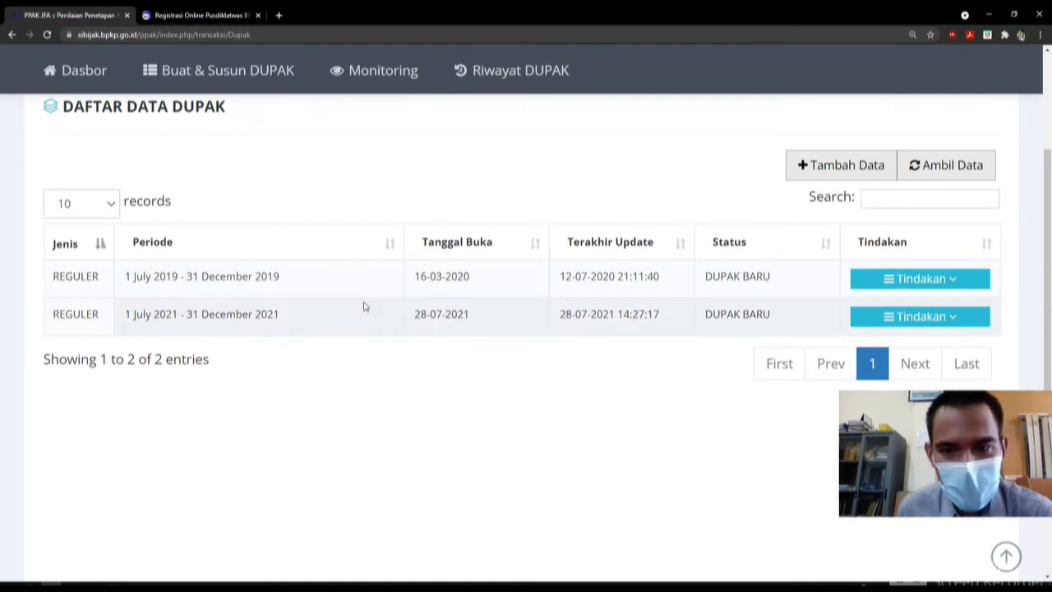
click(878, 169)
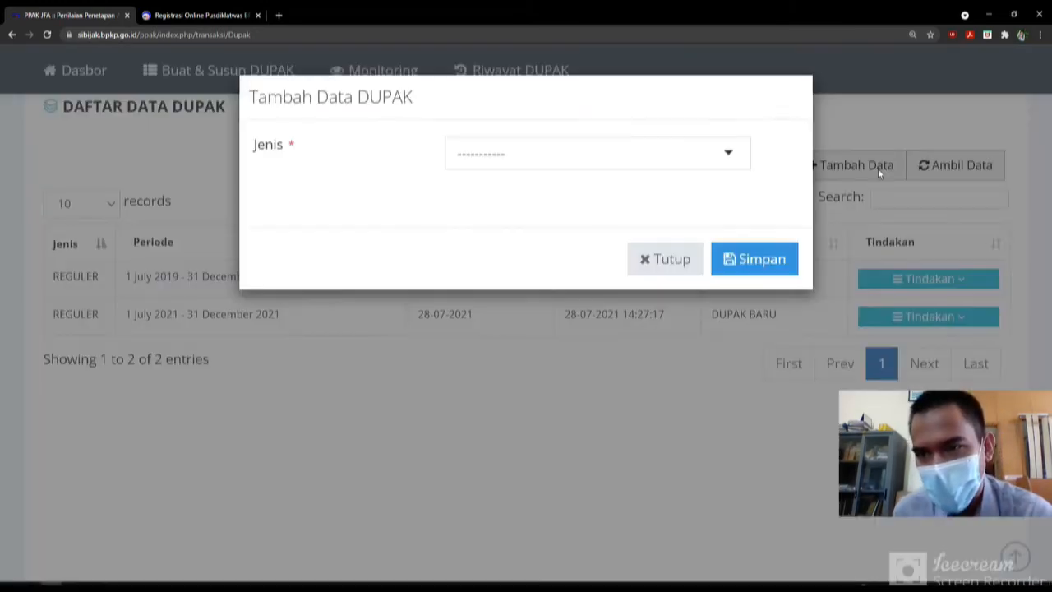
click(728, 156)
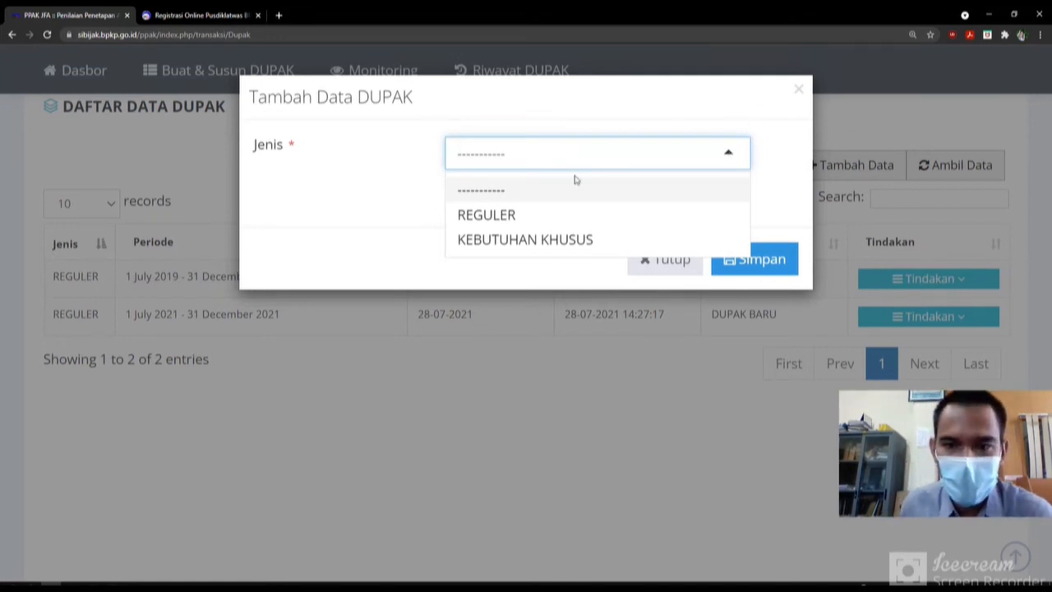
click(492, 215)
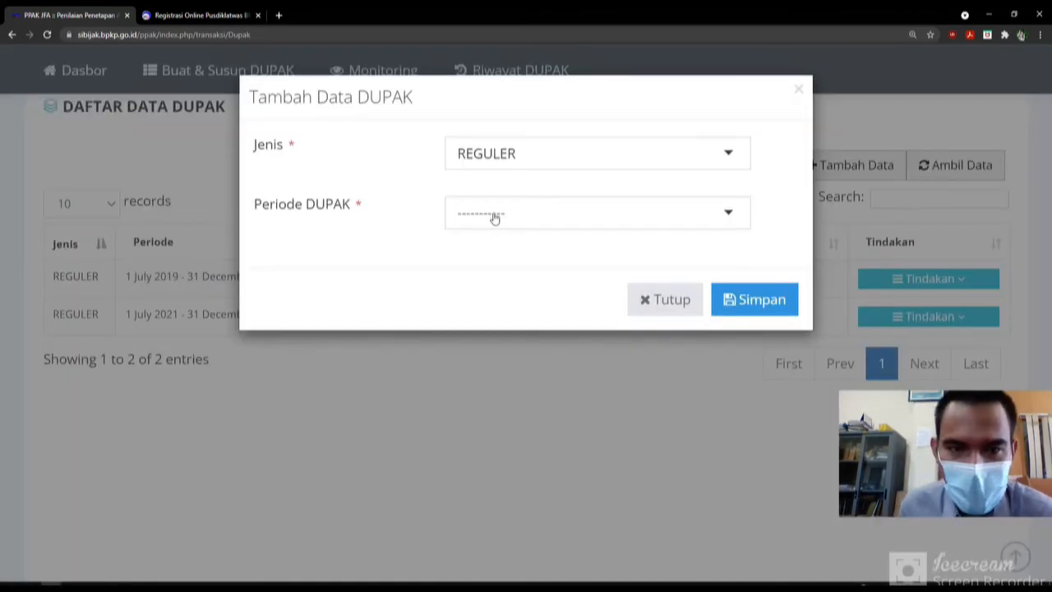
click(494, 215)
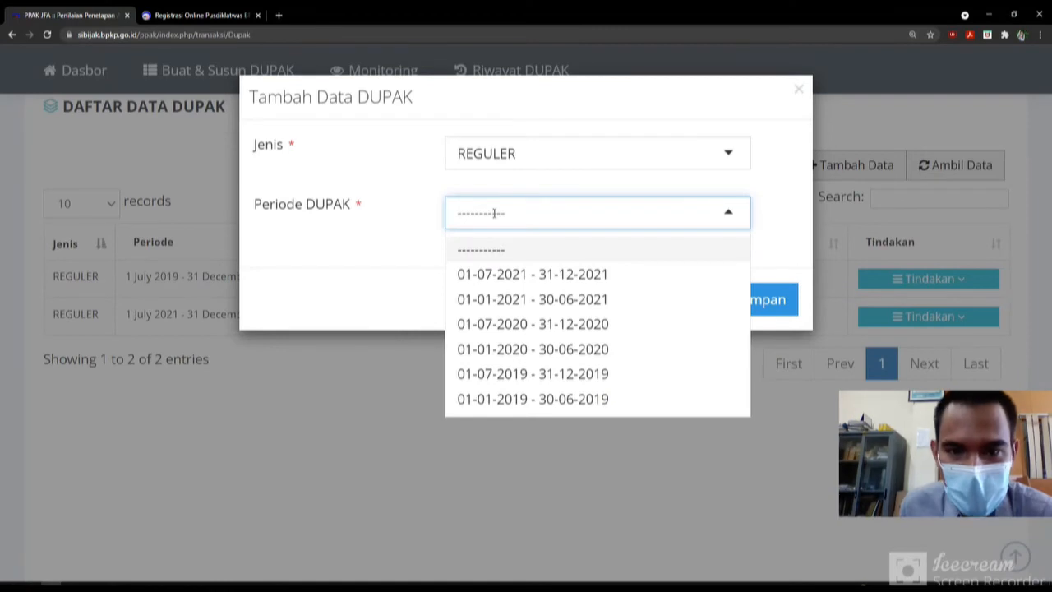
click(526, 276)
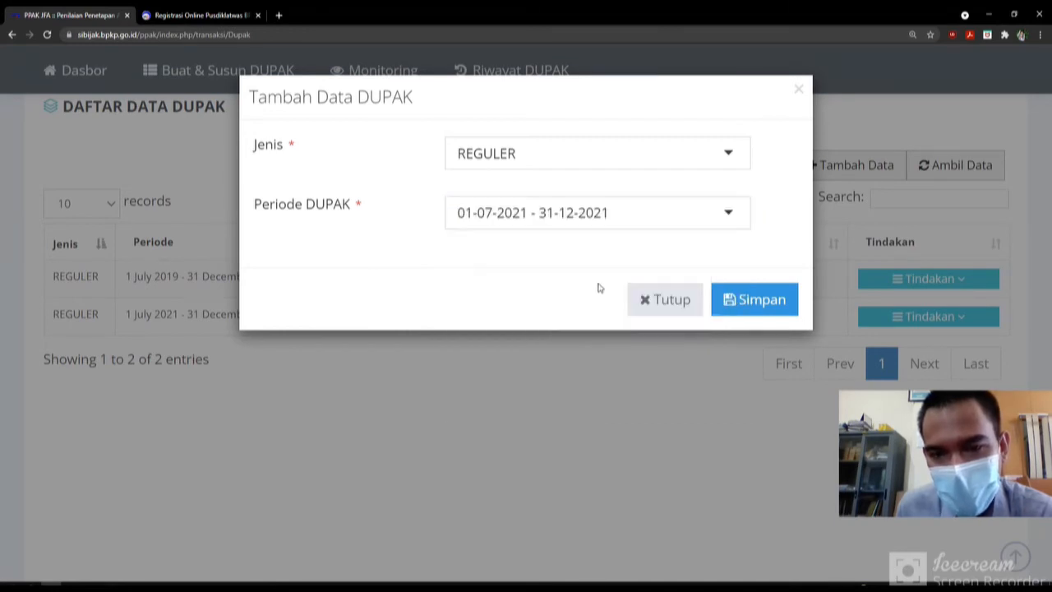
click(722, 301)
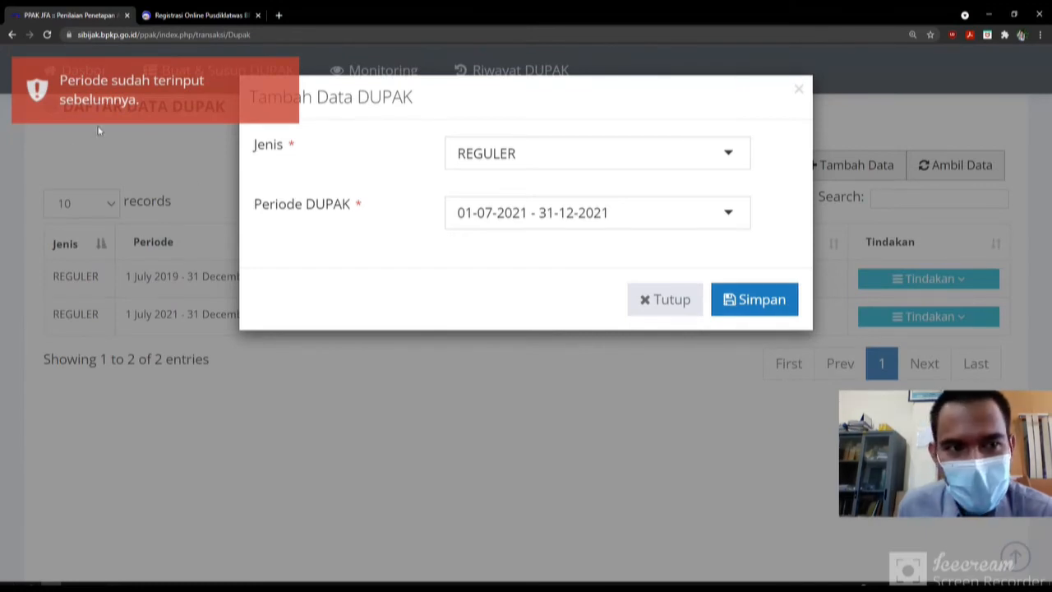
click(679, 299)
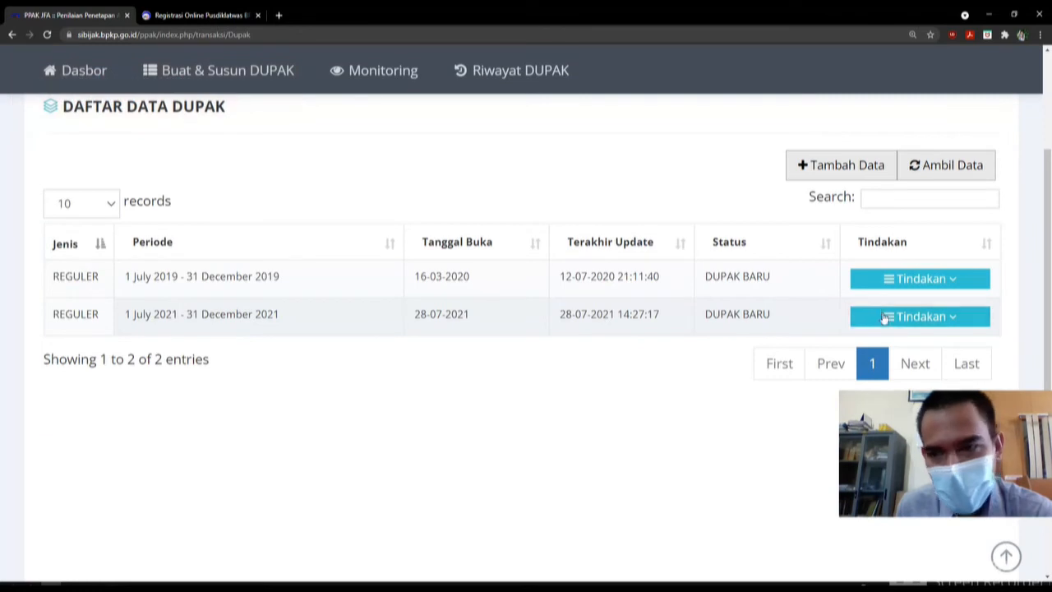
Check the type and period in the edit form of the 1 July 2021 - 31 December 2021 DUPAK, and close it without saving
click(886, 317)
scroll(884, 316, down, 3)
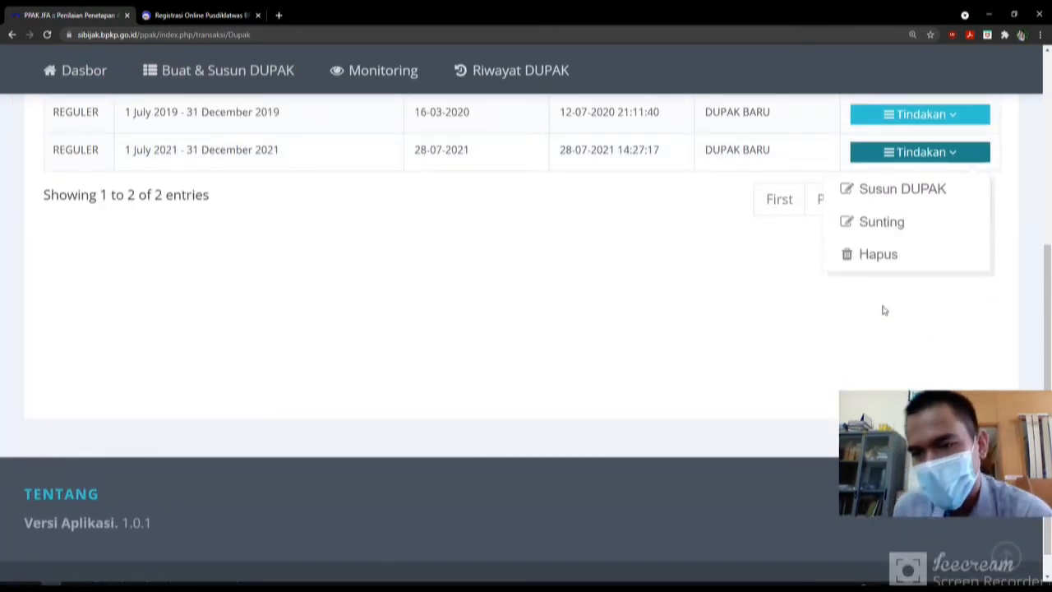
click(879, 230)
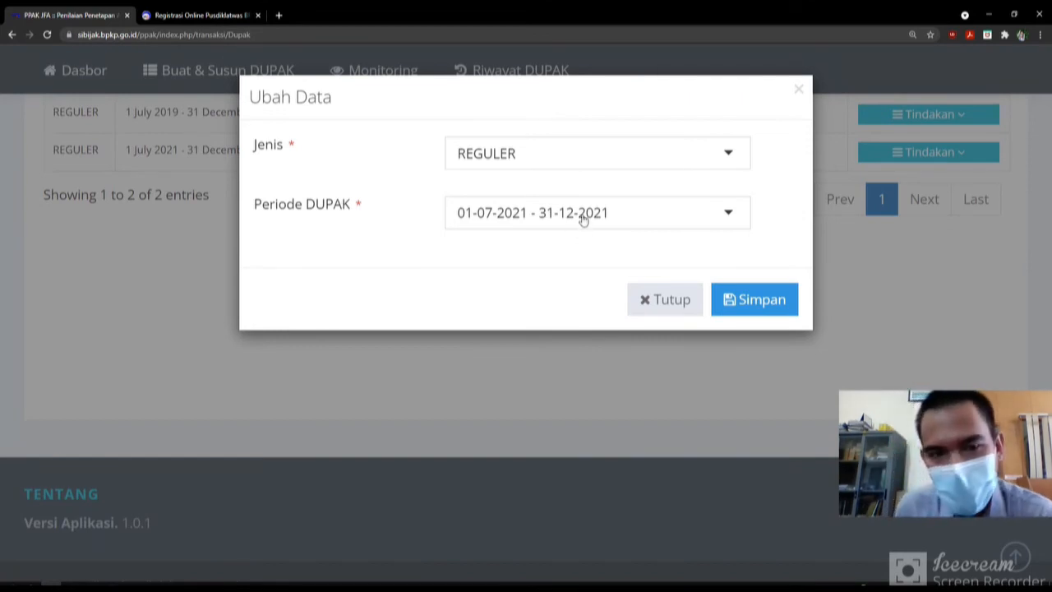
click(689, 299)
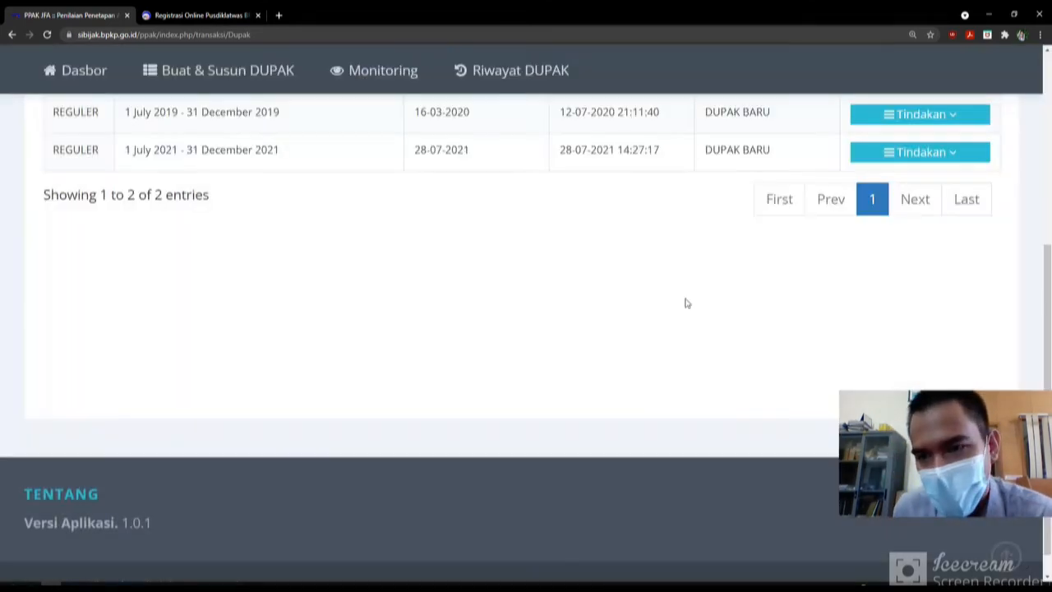
Open the 1 July 2021 - 31 December 2021 DUPAK for compiling and go to its activity item table
click(906, 154)
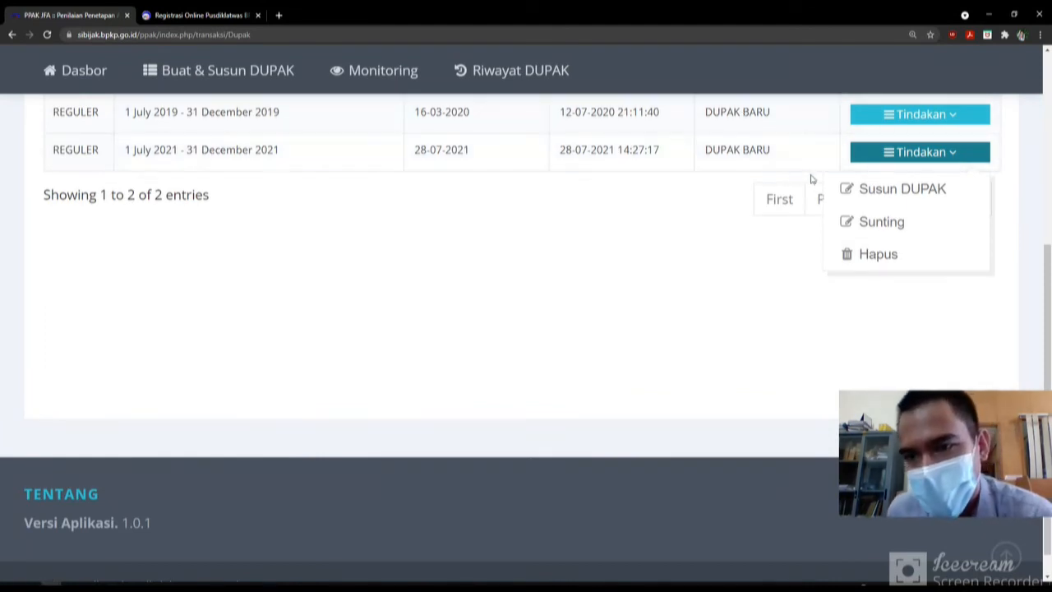
click(869, 190)
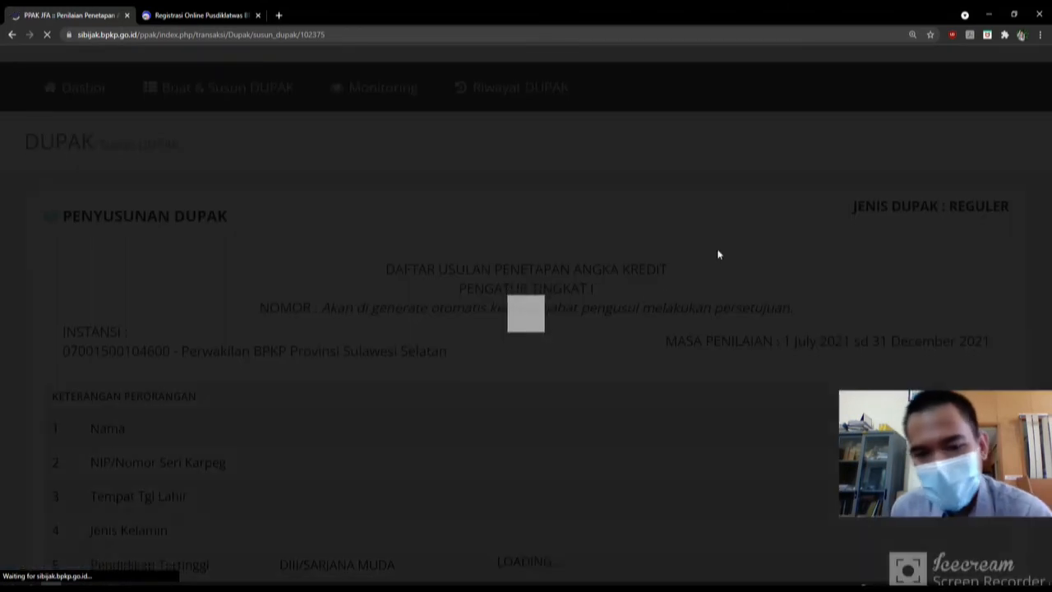
scroll(718, 255, down, 1)
scroll(718, 254, down, 5)
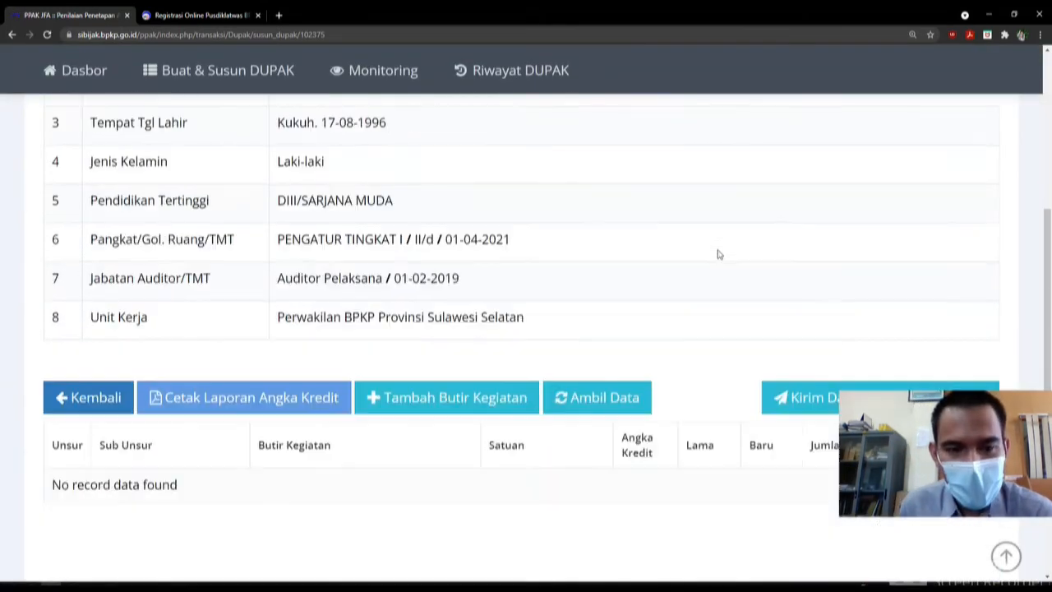
scroll(717, 255, down, 2)
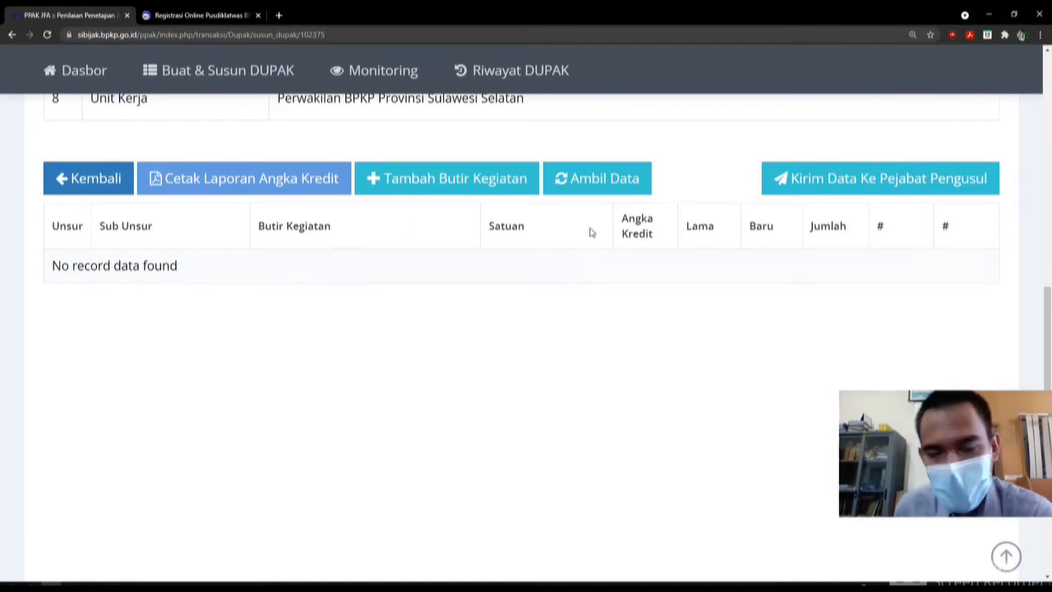
Open the list of activity items that can be added and review its Pendidikan, Pengawasan, Pengembangan Profesi Pengawasan and Penunjang sections
click(473, 190)
scroll(589, 231, down, 3)
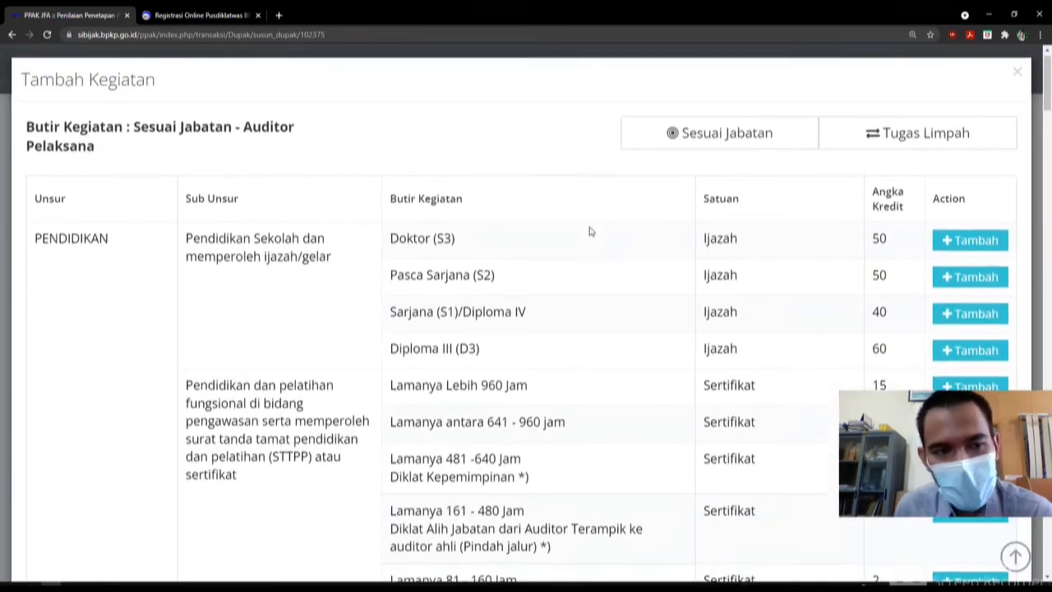
scroll(589, 231, down, 3)
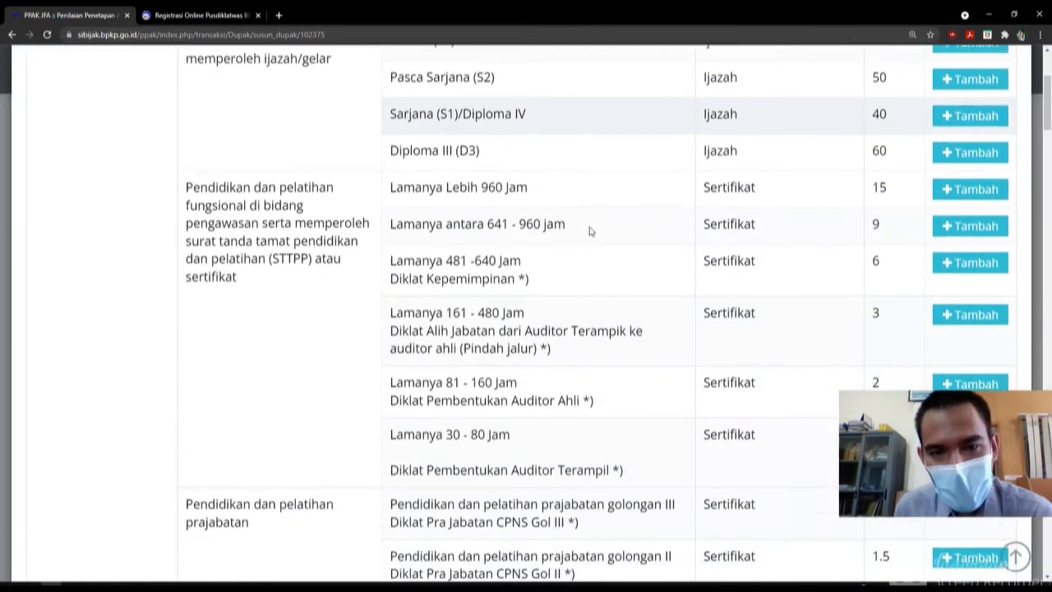
scroll(589, 231, down, 2)
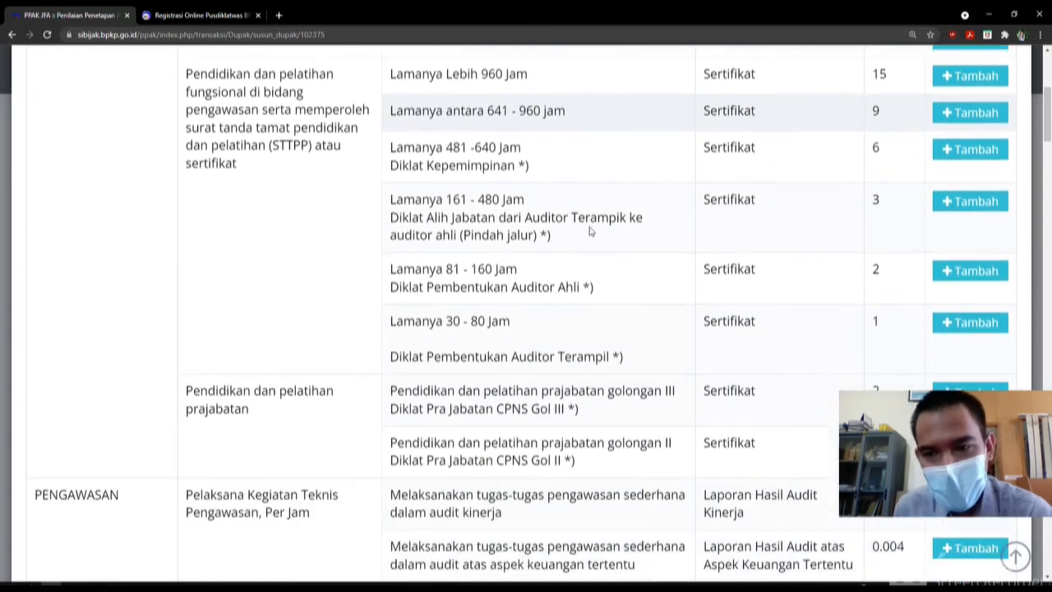
scroll(590, 231, up, 3)
scroll(589, 231, down, 8)
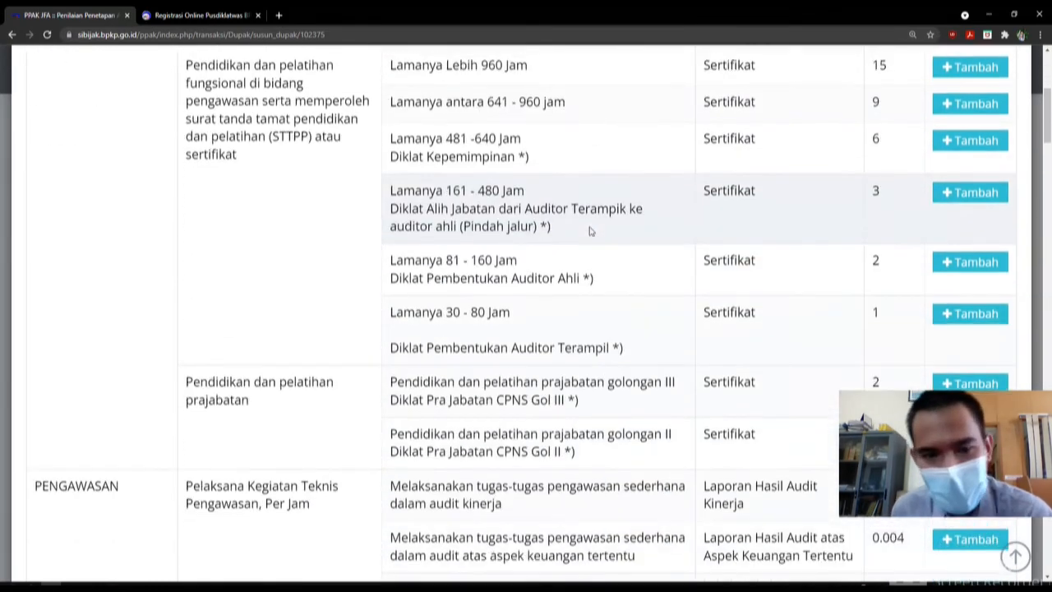
scroll(589, 231, down, 5)
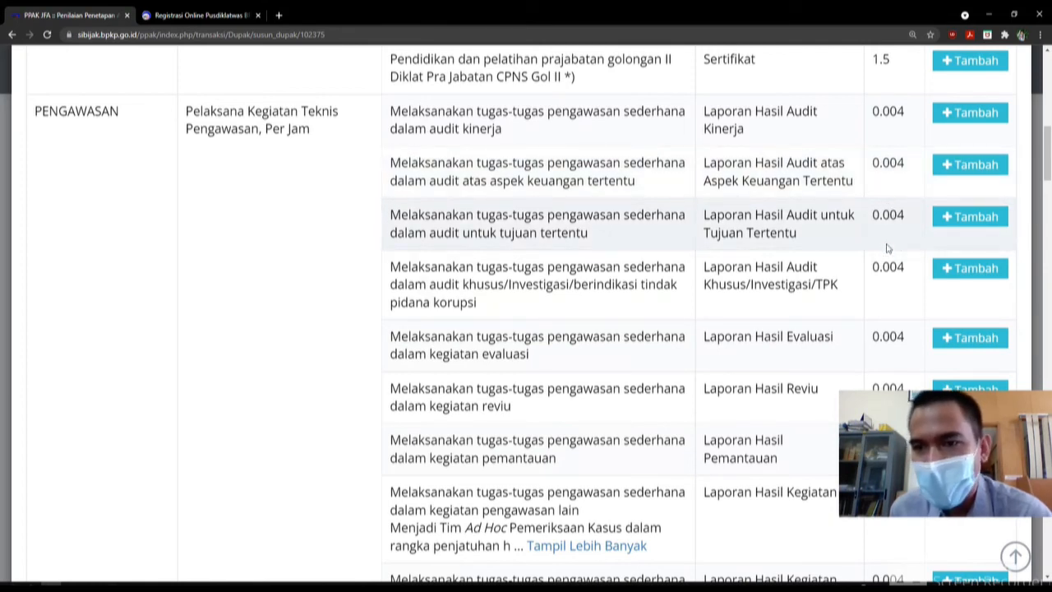
scroll(886, 246, down, 4)
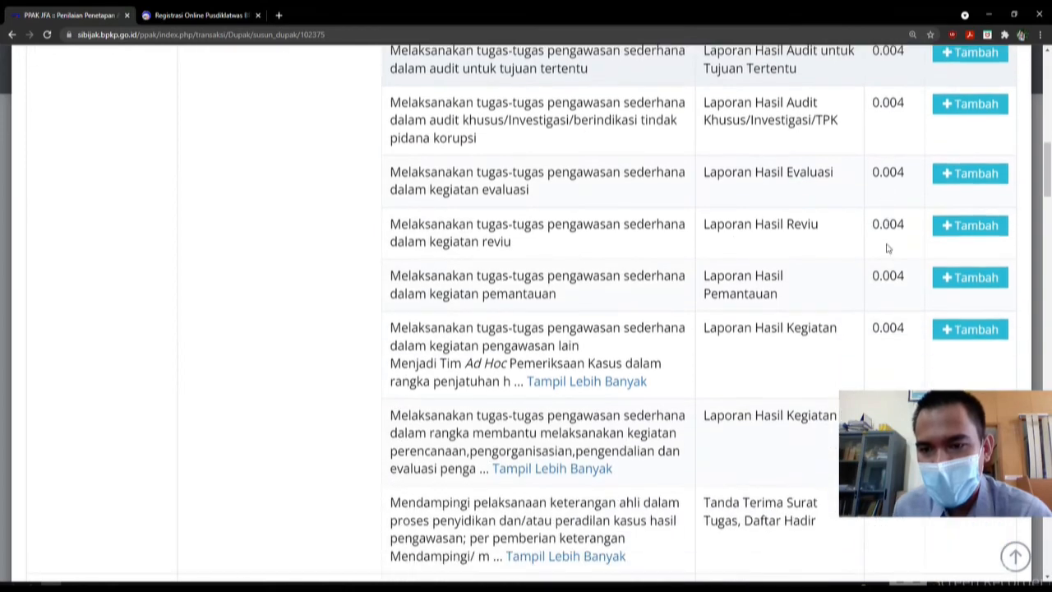
scroll(887, 243, down, 1)
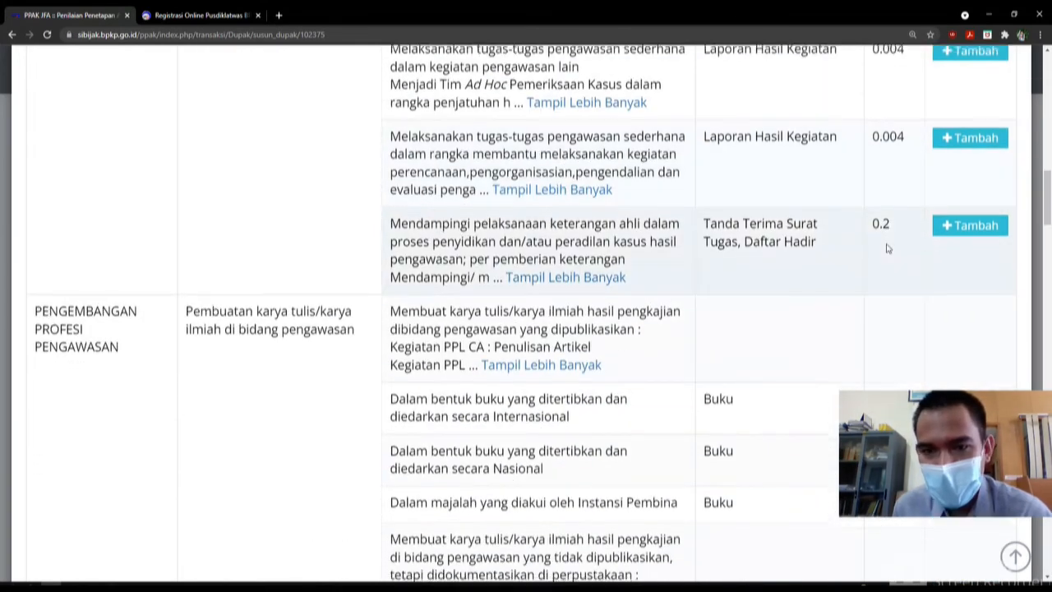
scroll(887, 243, down, 2)
scroll(887, 243, down, 1)
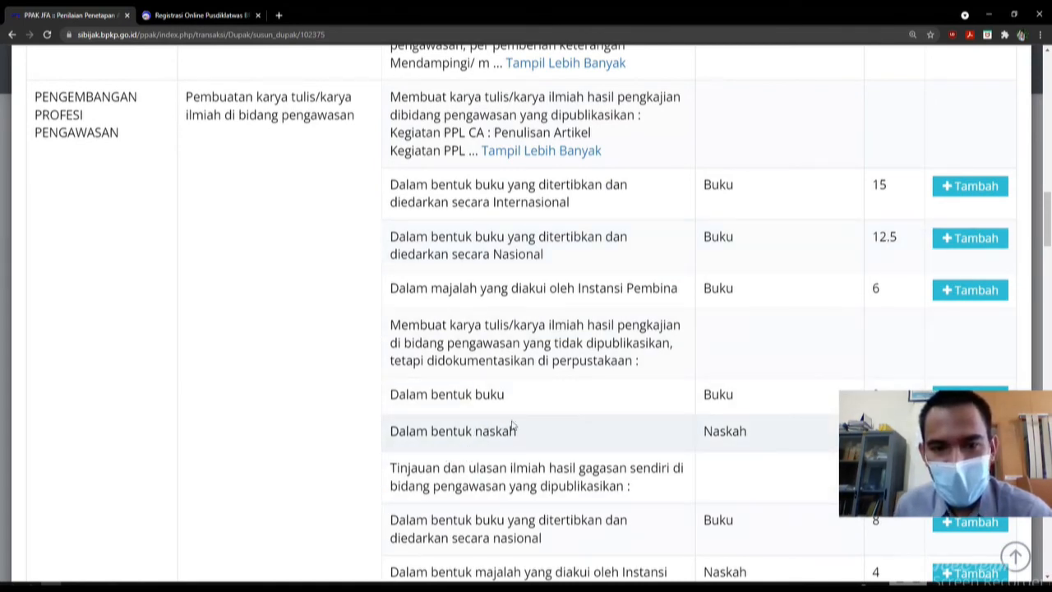
scroll(545, 401, down, 1)
scroll(544, 401, down, 4)
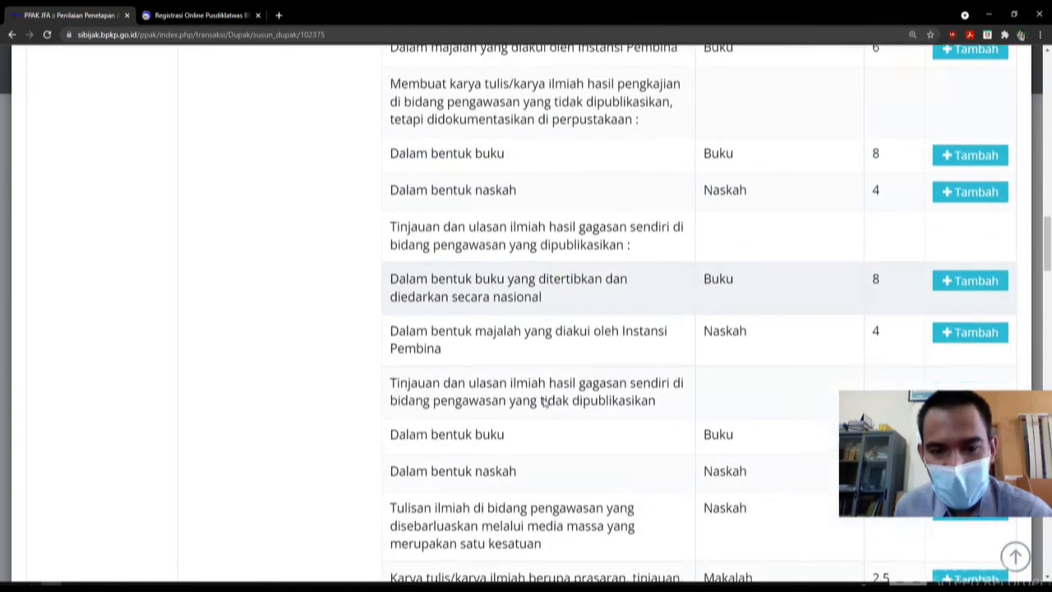
scroll(544, 401, down, 1)
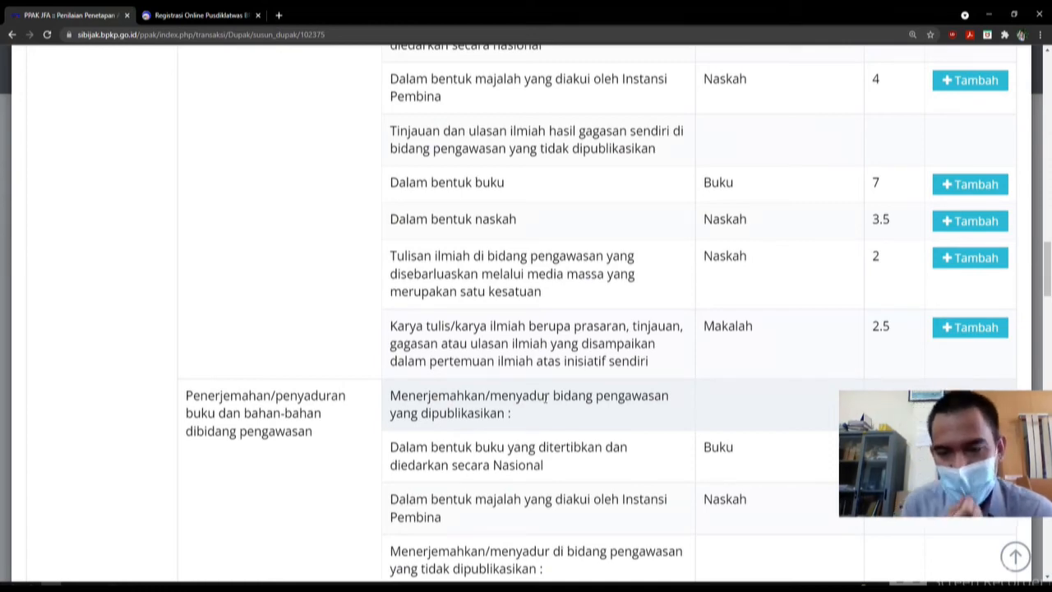
scroll(544, 398, down, 12)
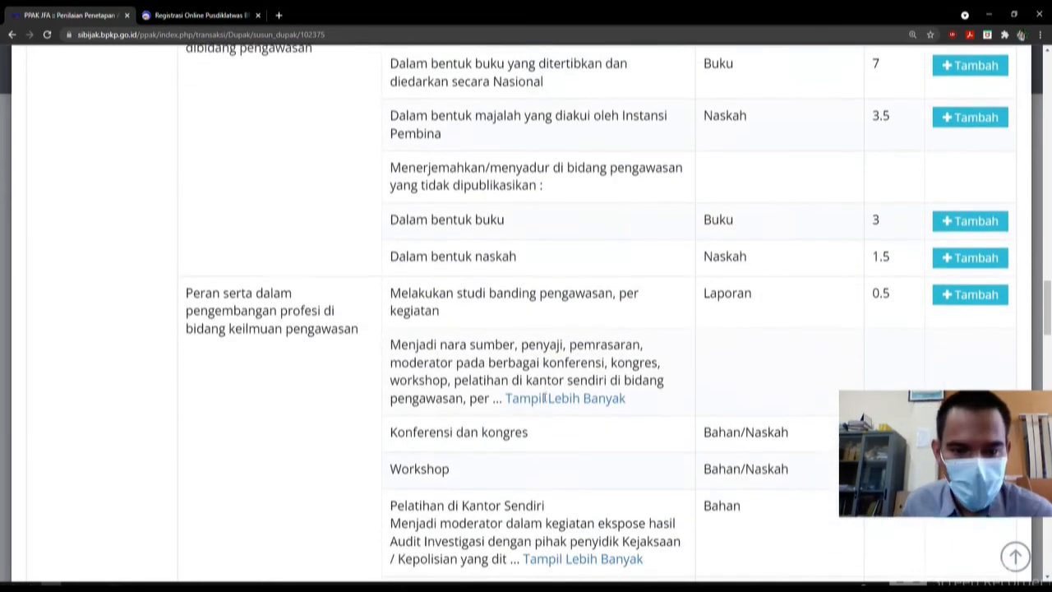
scroll(545, 398, down, 8)
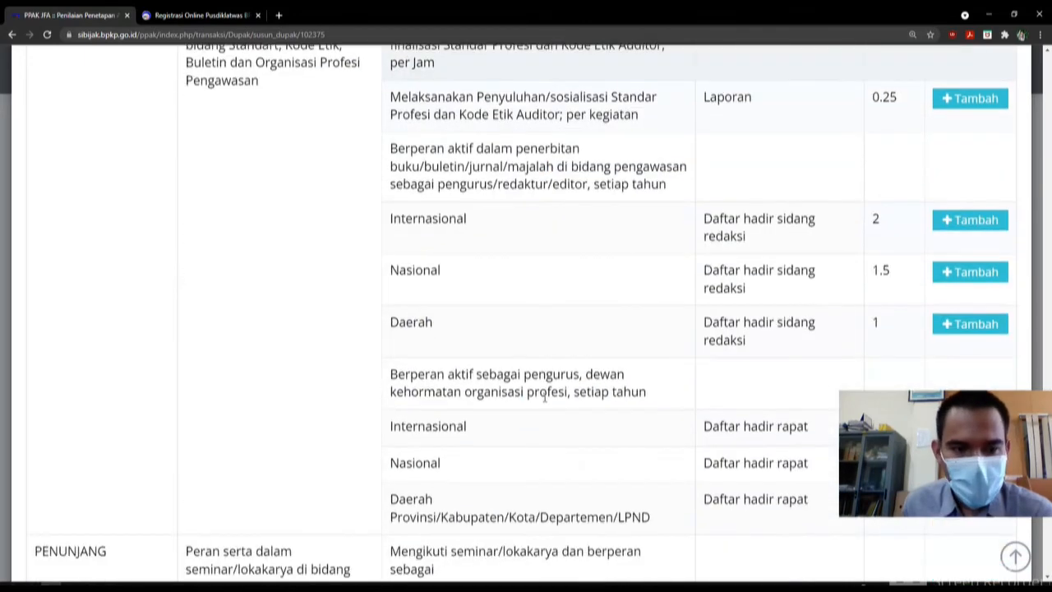
scroll(544, 400, down, 1)
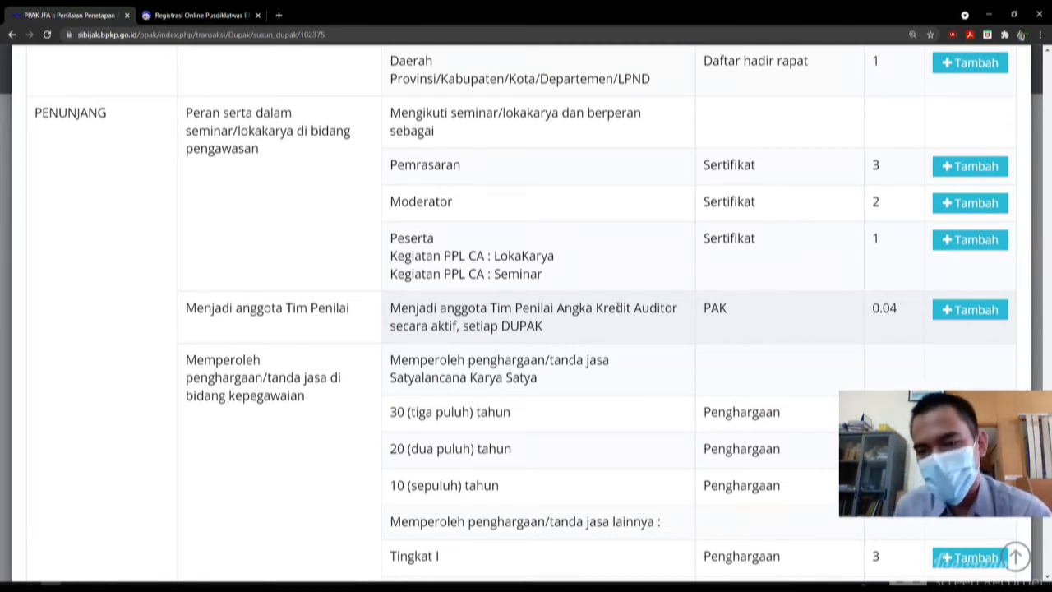
scroll(576, 304, down, 10)
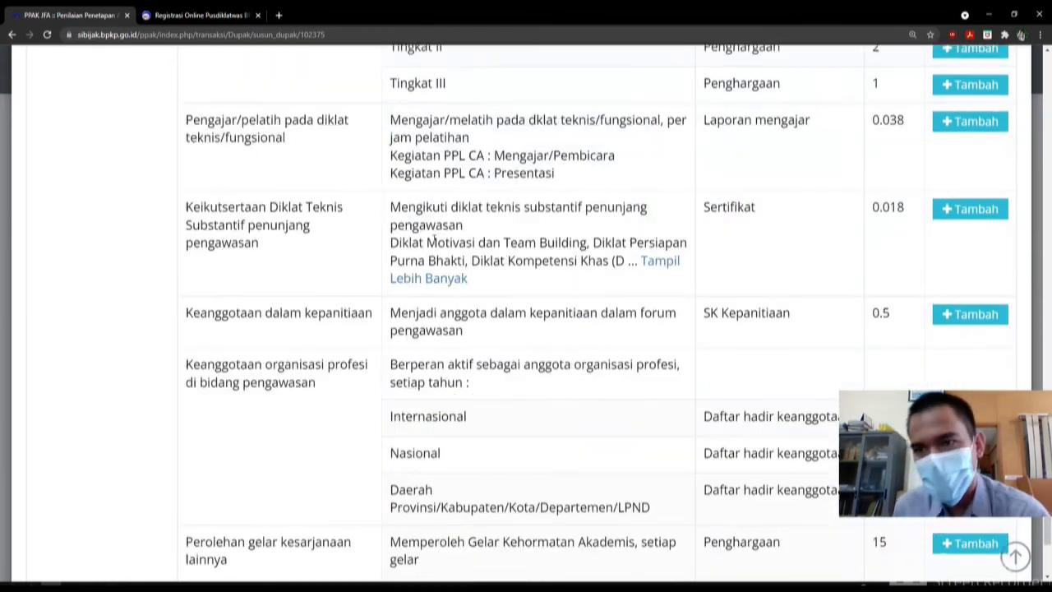
Add the Pengawasan item on assisting with planning, organising, controlling and evaluating supervision to the DUPAK, and open its activity entry list
scroll(436, 236, up, 20)
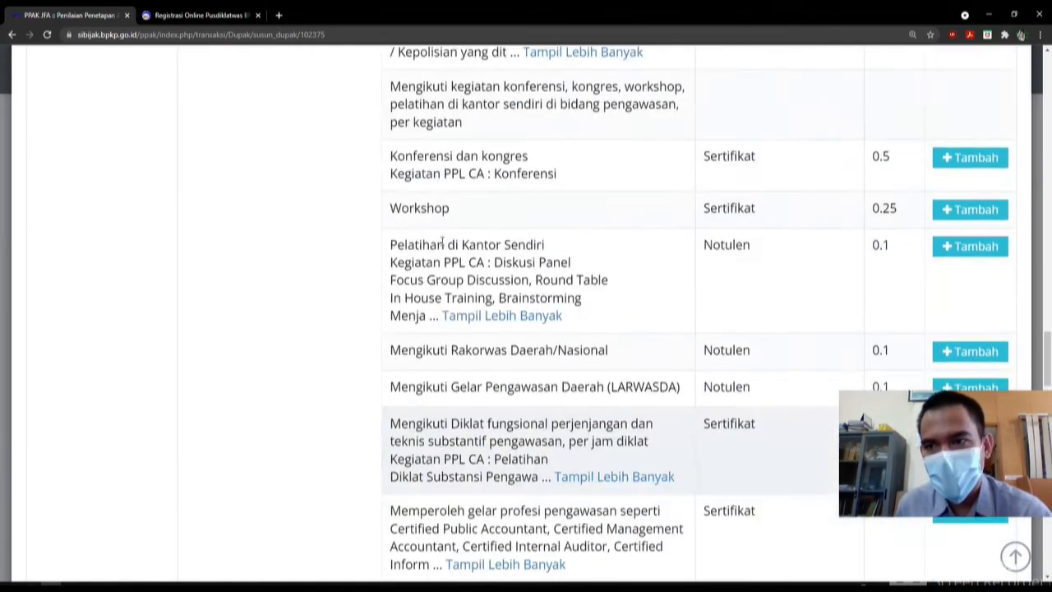
scroll(443, 238, up, 20)
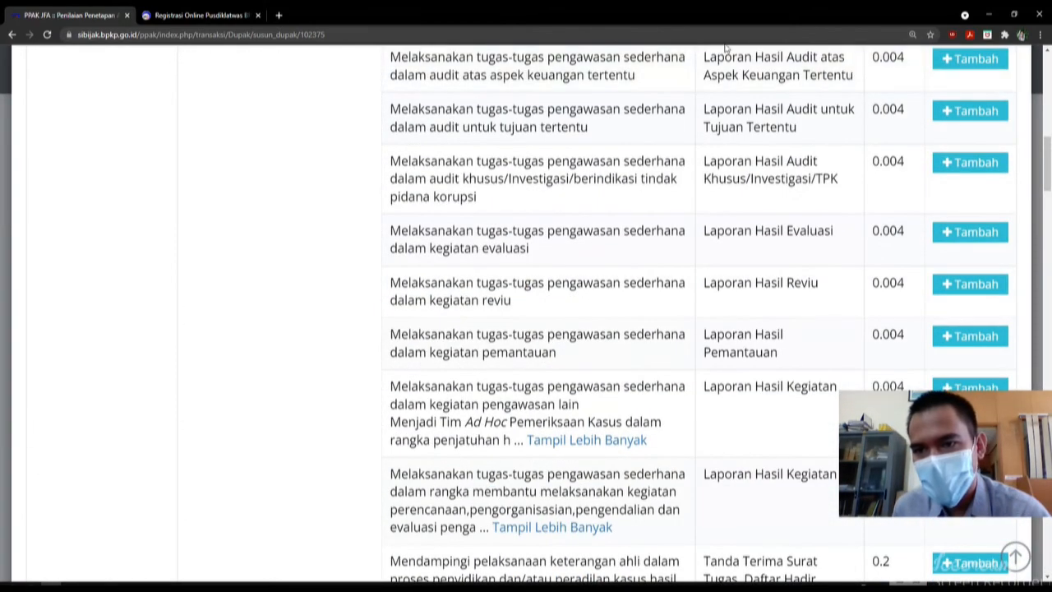
scroll(692, 230, up, 3)
scroll(692, 231, down, 6)
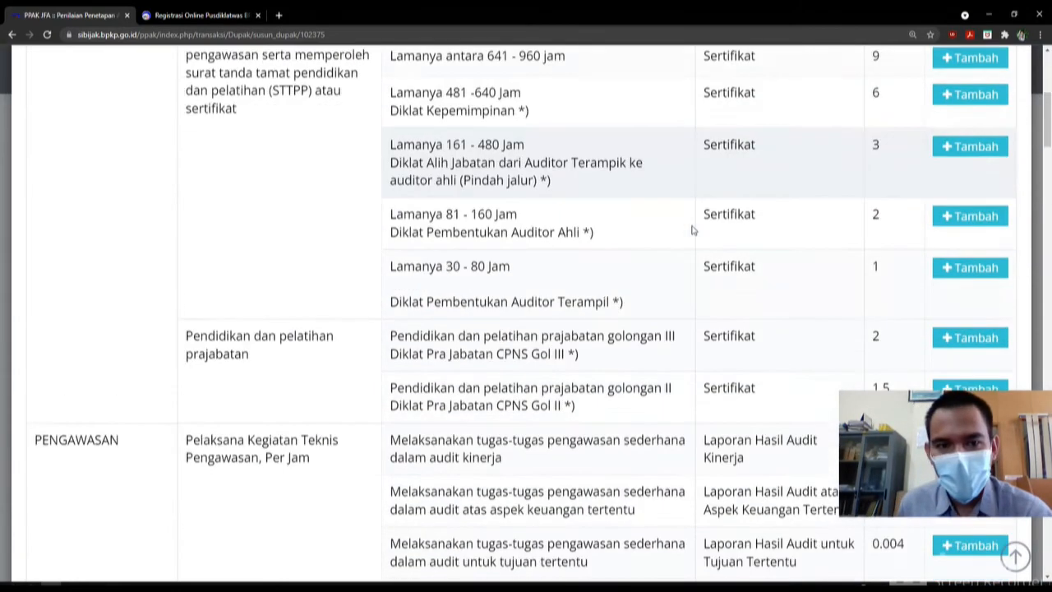
scroll(693, 230, down, 5)
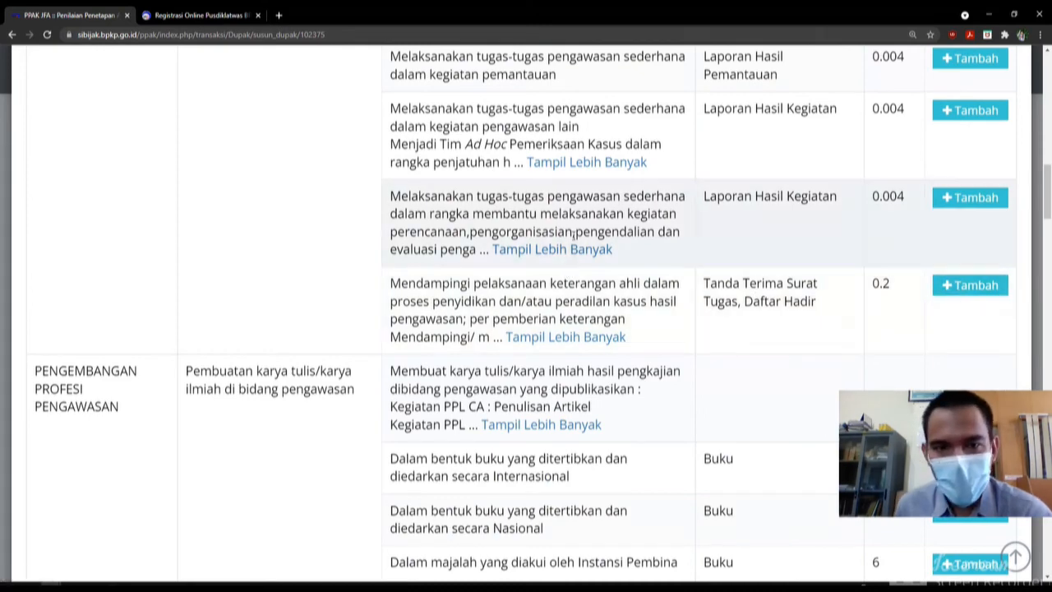
click(955, 198)
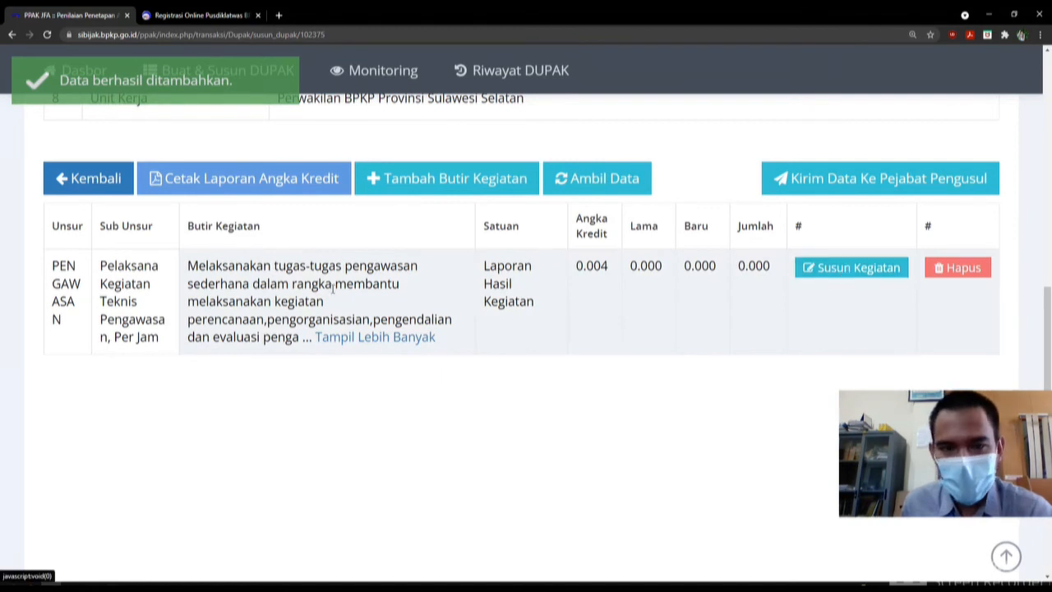
click(828, 272)
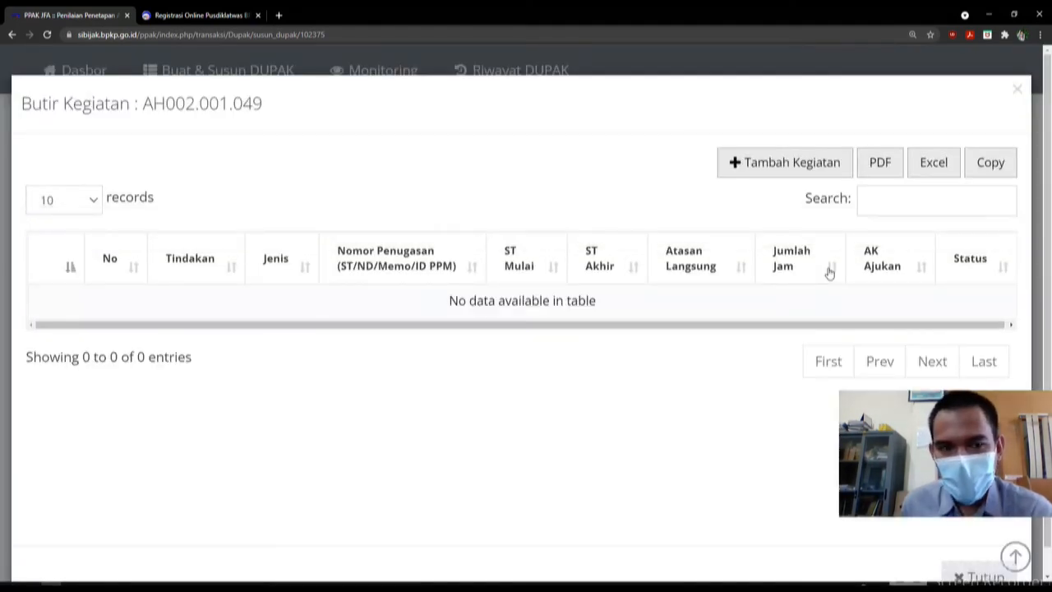
Start a new activity entry for the added Pengawasan item and set its type to REGULER
click(787, 167)
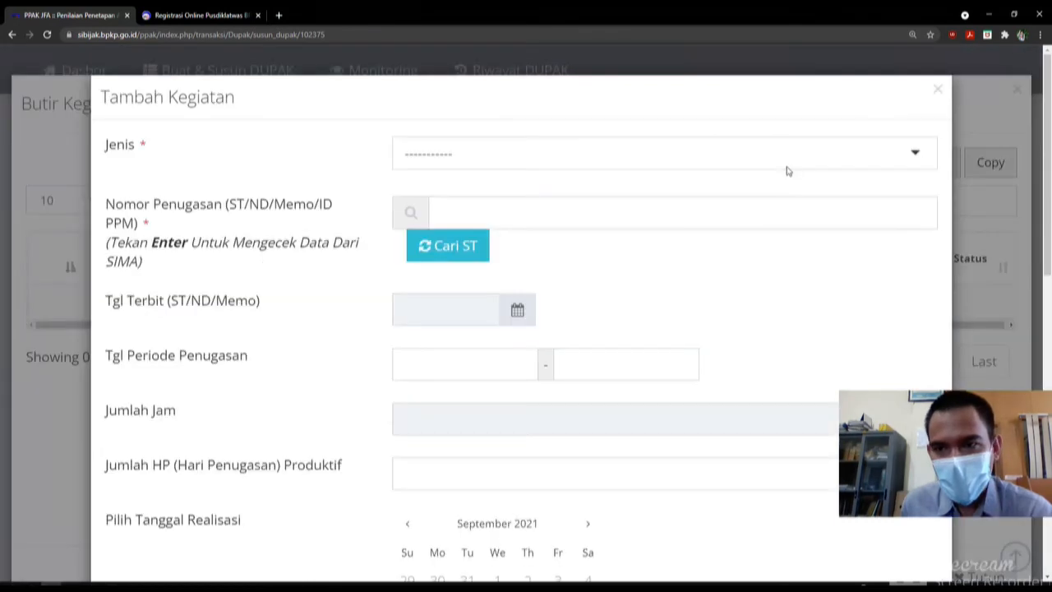
click(628, 161)
click(507, 219)
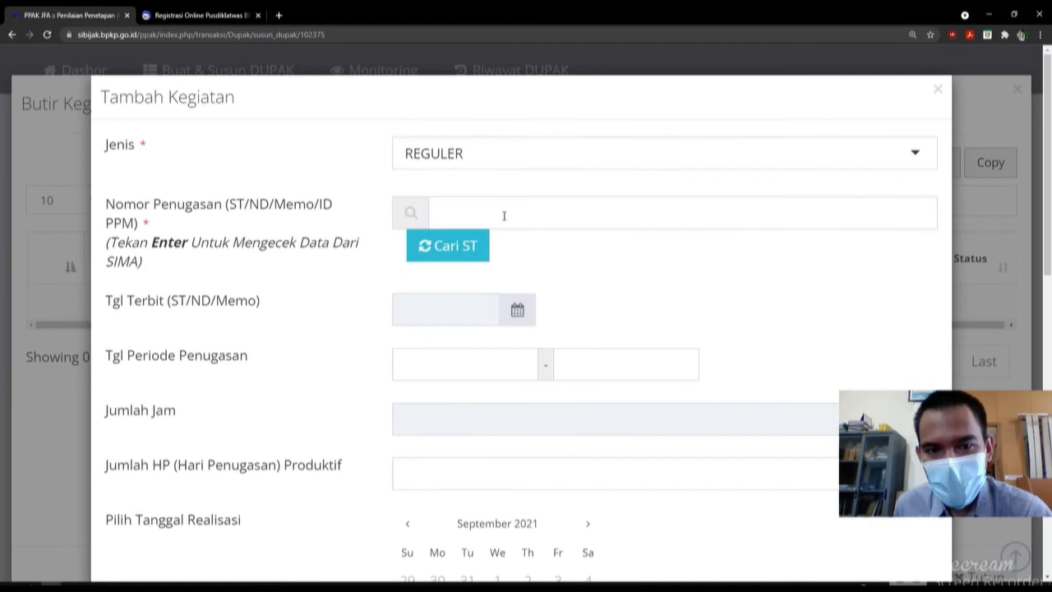
click(556, 216)
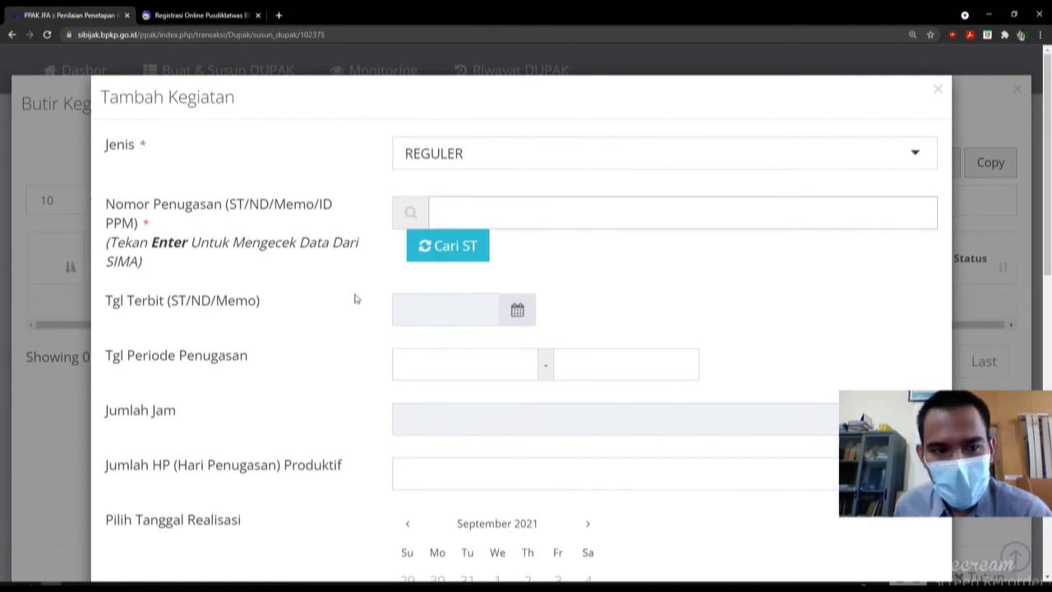
Review the activity form's fields from assignment number to additional notes, and close the form and the activity list without saving
scroll(355, 298, down, 1)
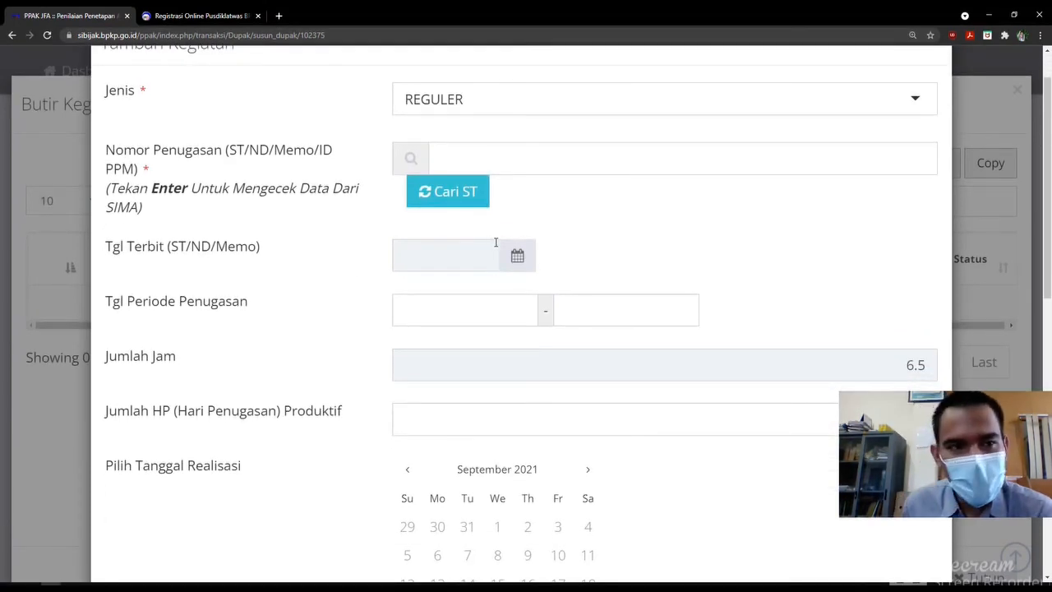
scroll(372, 237, up, 1)
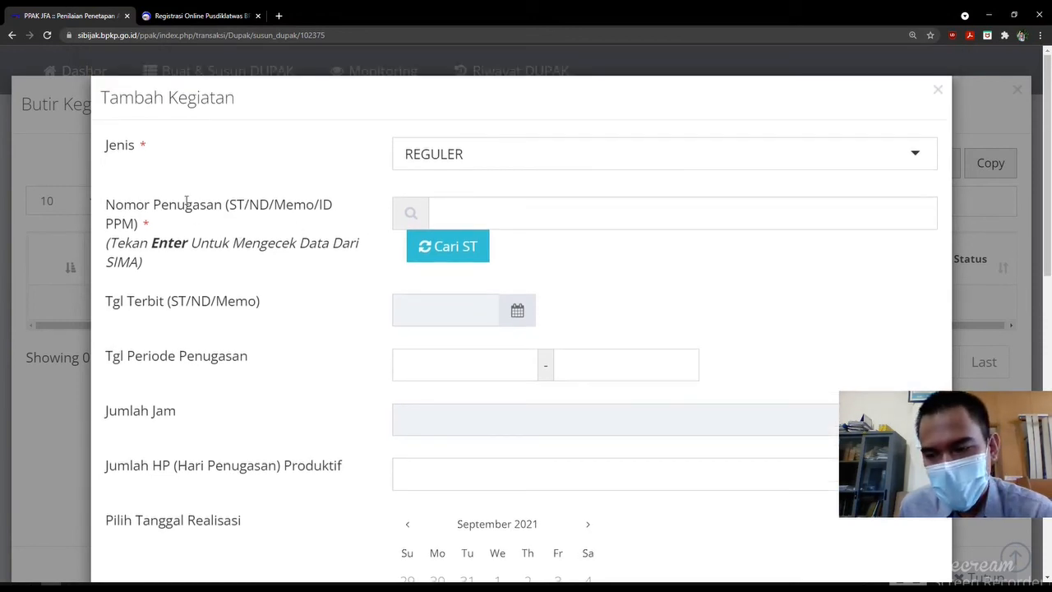
scroll(241, 207, down, 1)
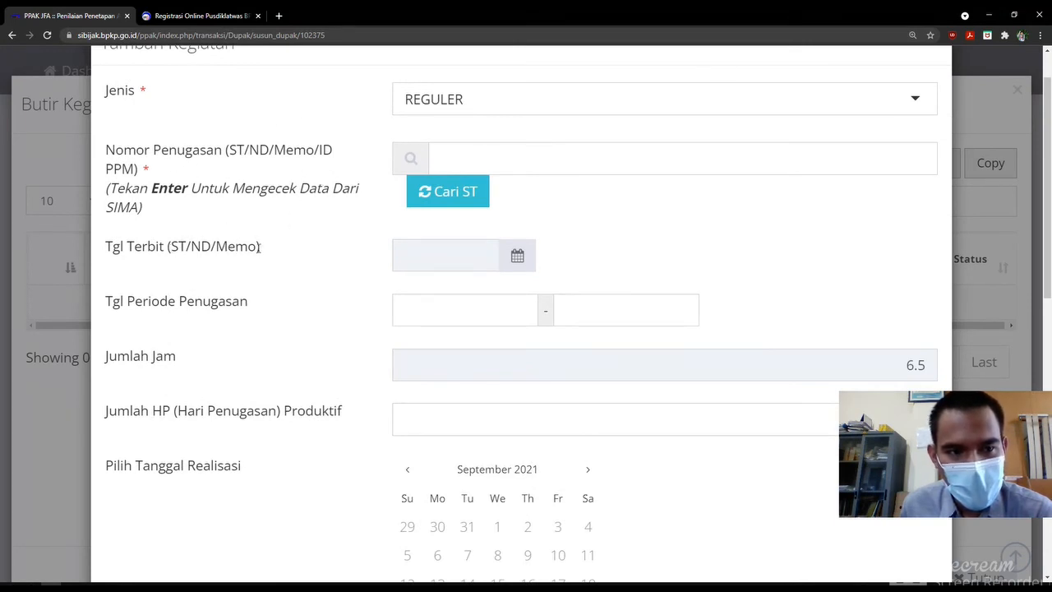
scroll(275, 253, down, 2)
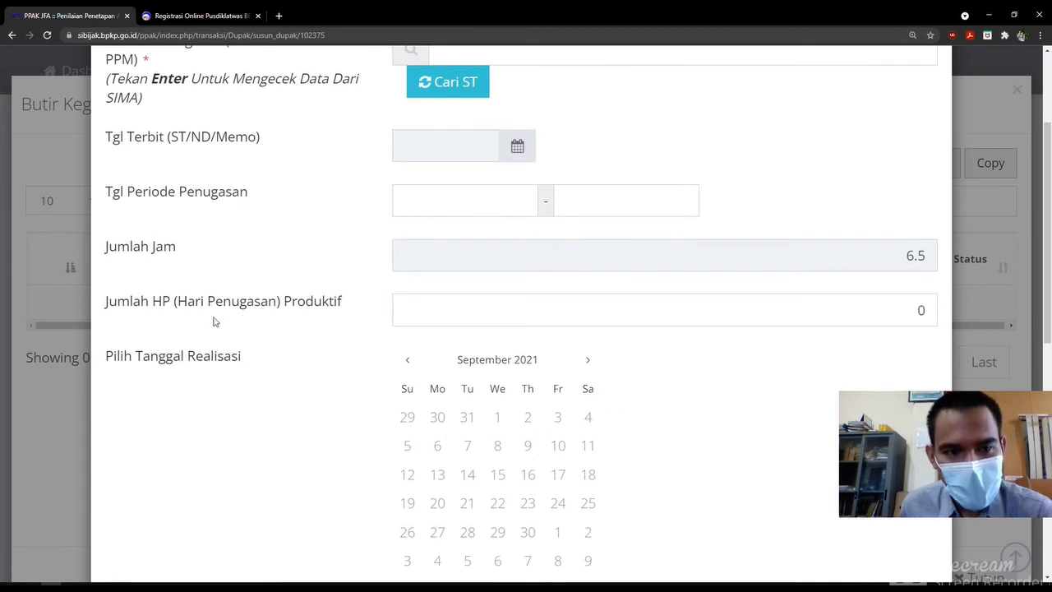
scroll(433, 319, down, 1)
scroll(206, 277, down, 1)
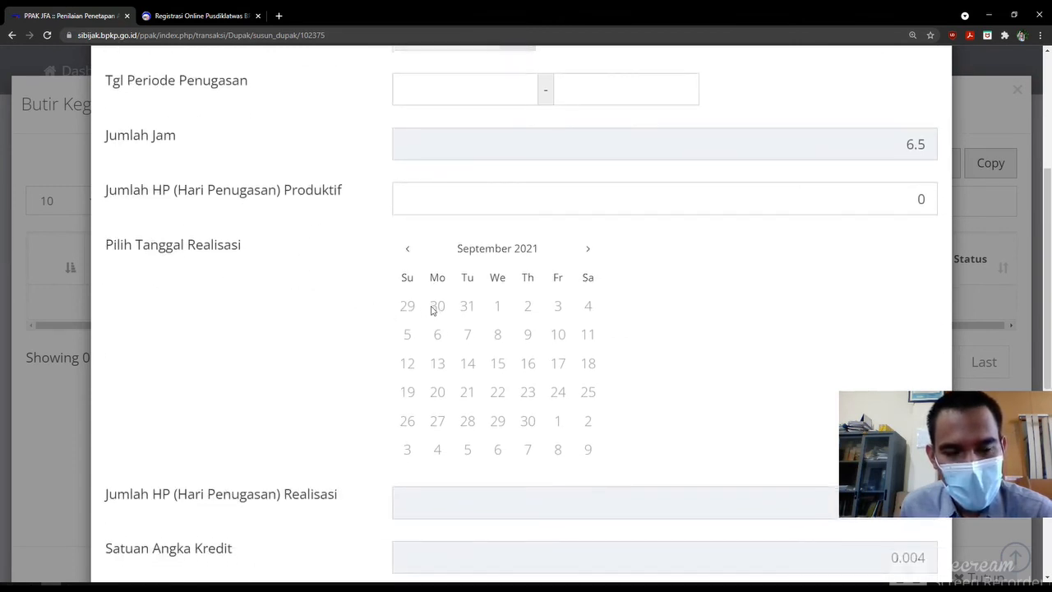
scroll(357, 293, down, 2)
scroll(341, 289, down, 5)
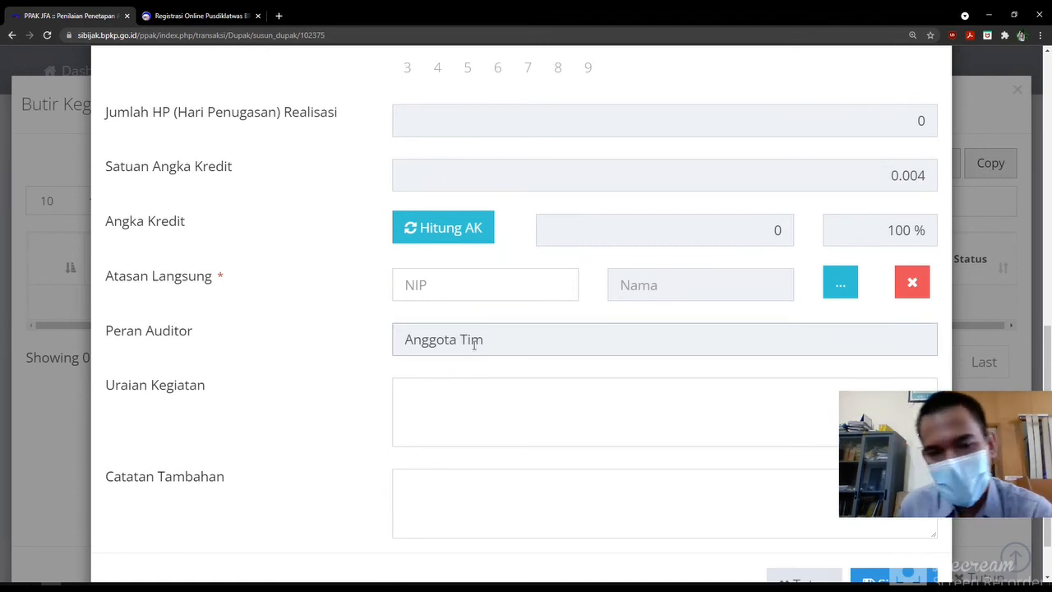
drag(489, 341, 391, 343)
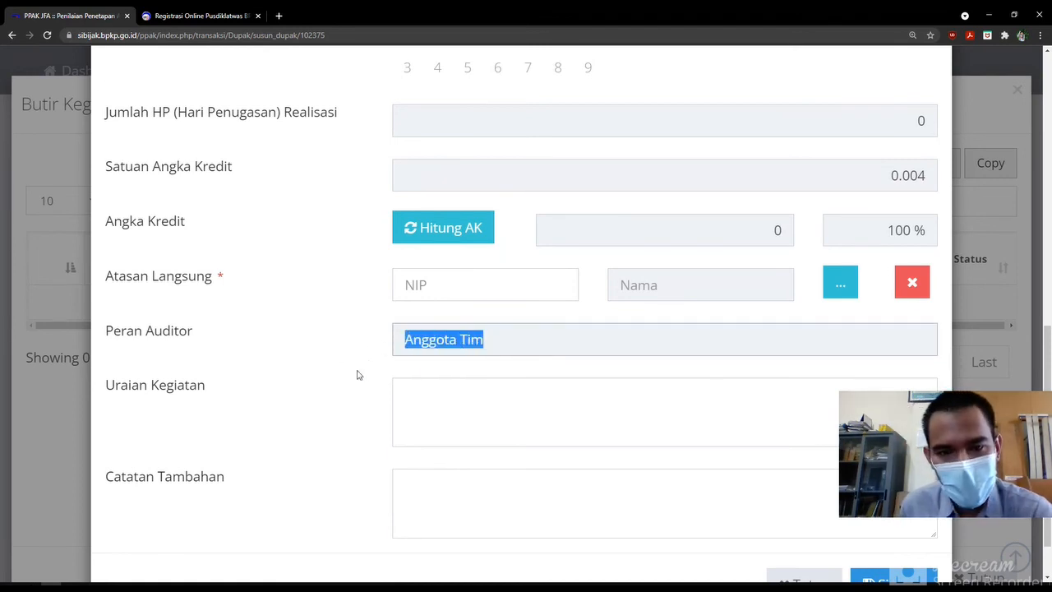
click(359, 380)
scroll(333, 411, down, 1)
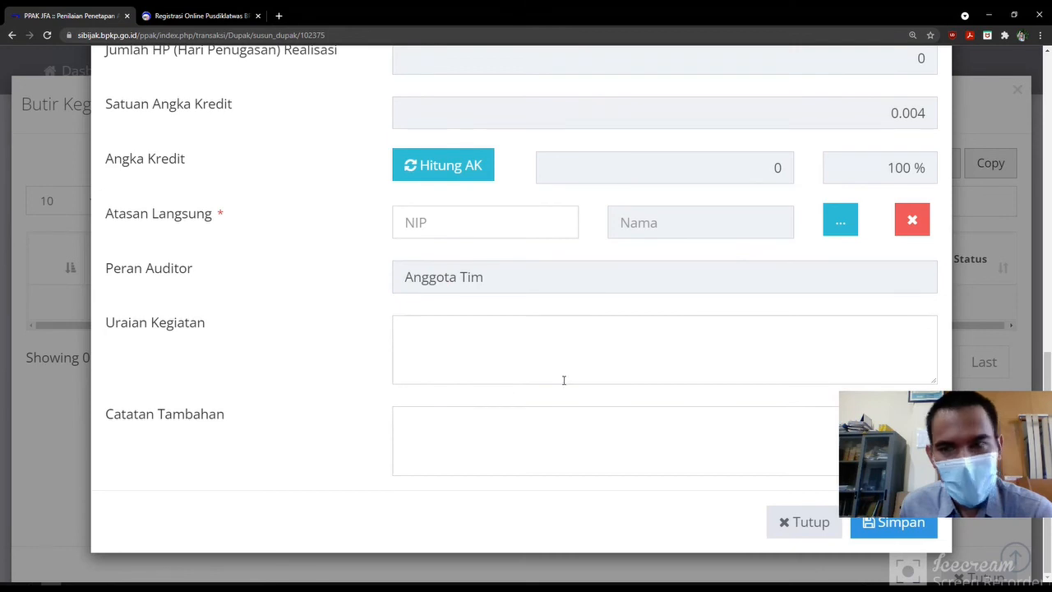
scroll(564, 378, up, 9)
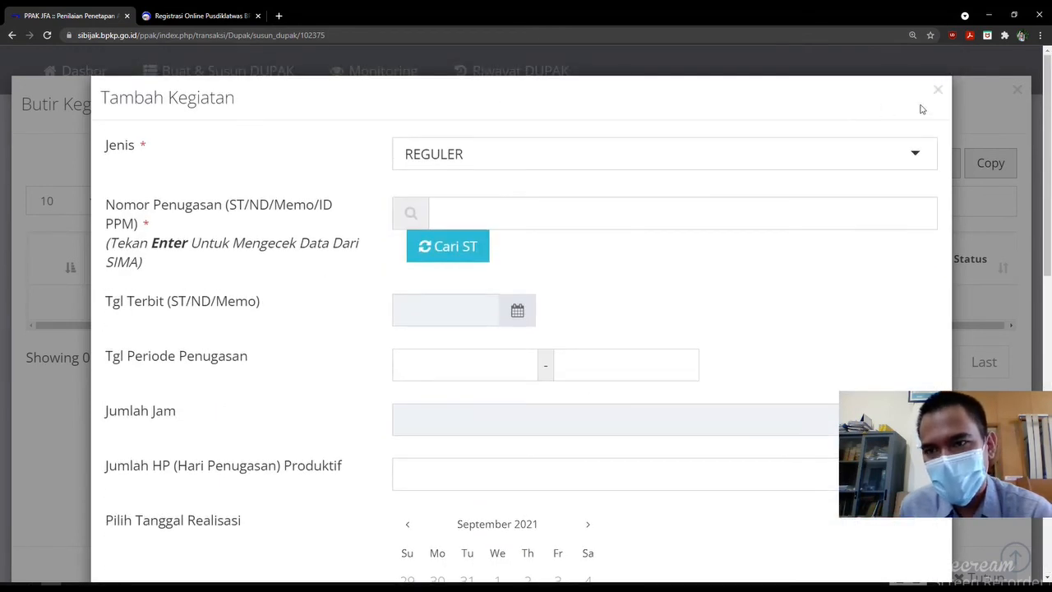
click(938, 91)
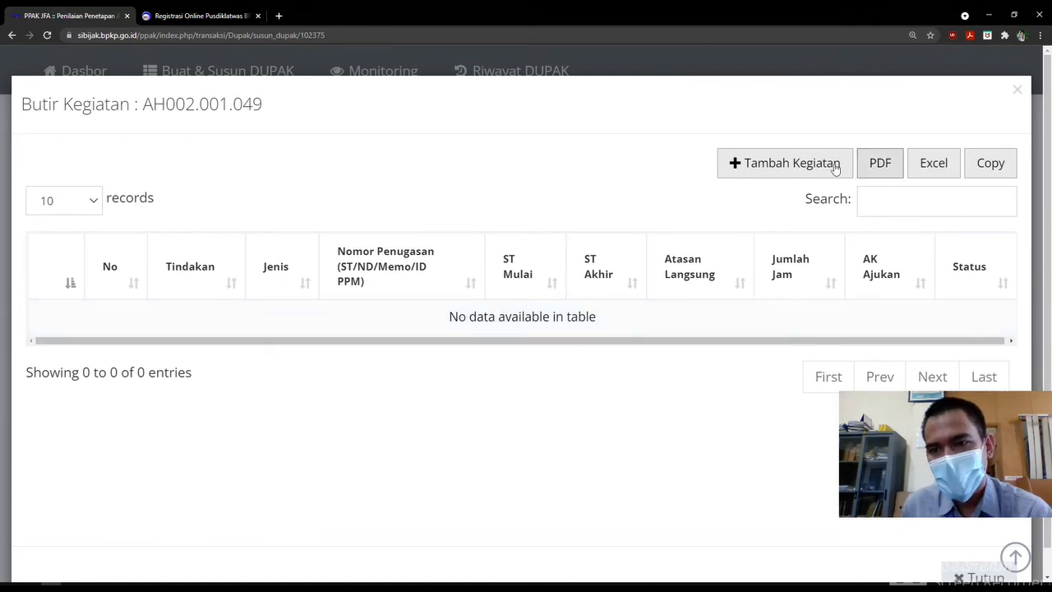
scroll(787, 228, down, 1)
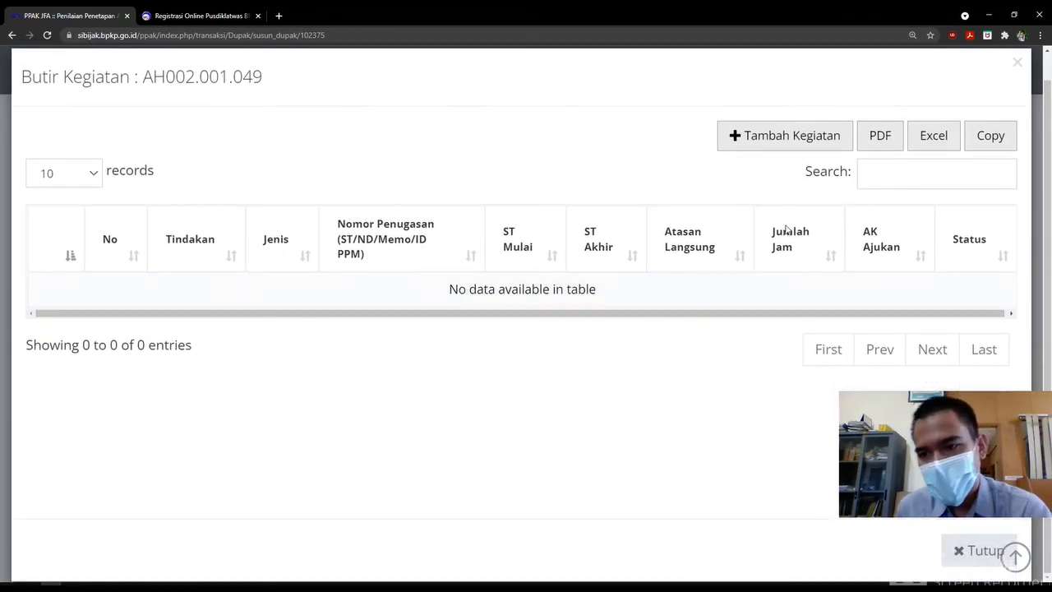
click(969, 552)
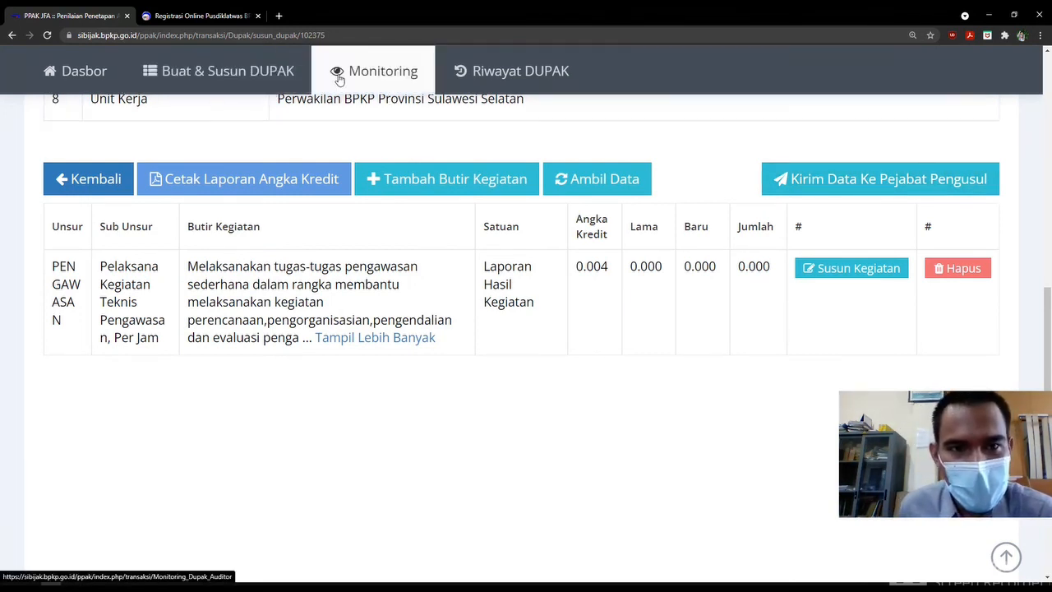
Open the auditor DUPAK monitoring page and check the status of the listed periods
click(341, 73)
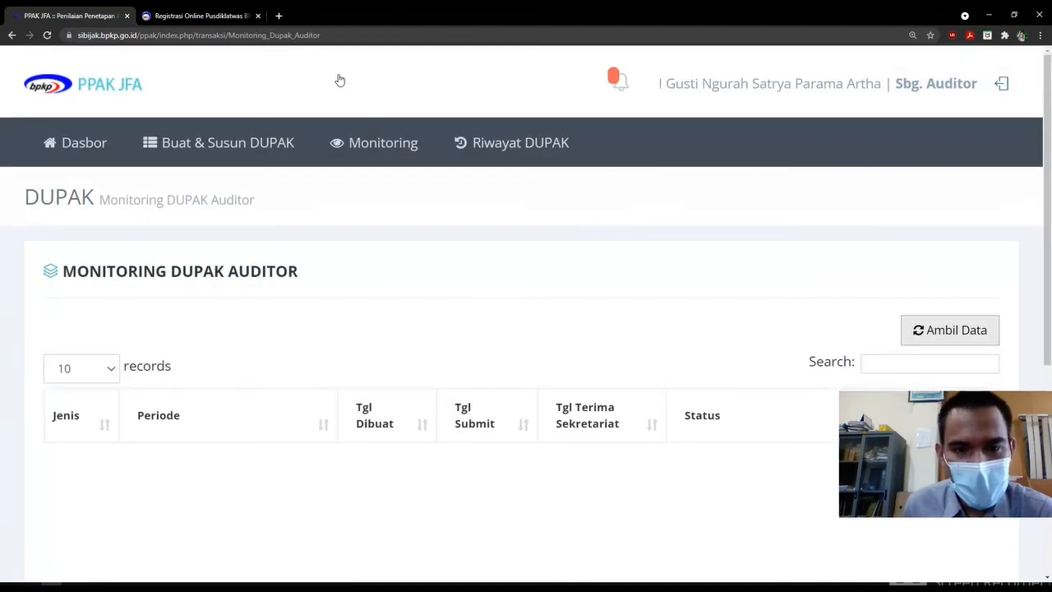
scroll(355, 129, down, 3)
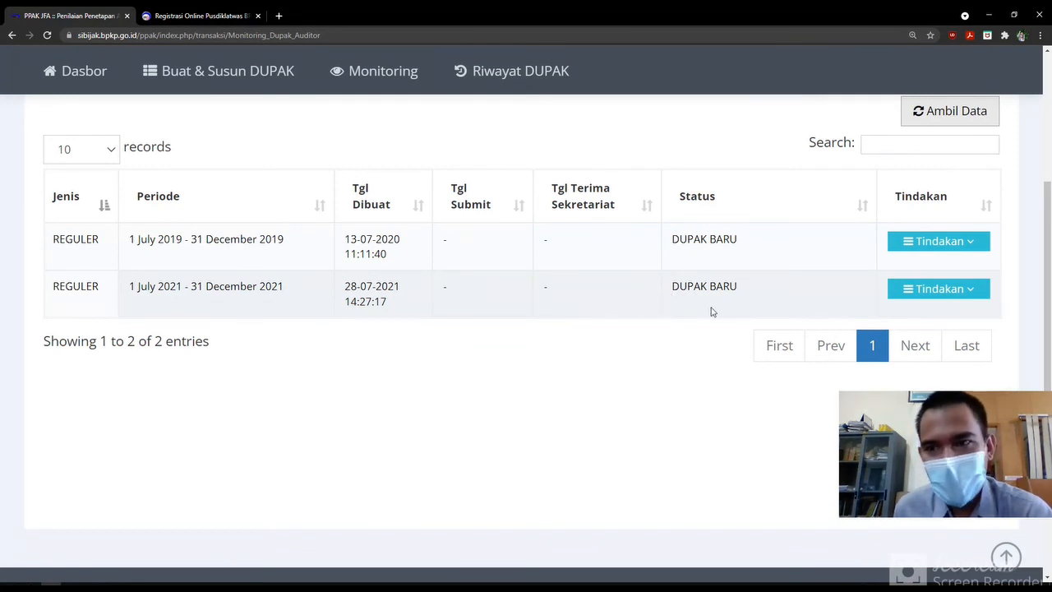
scroll(712, 311, up, 2)
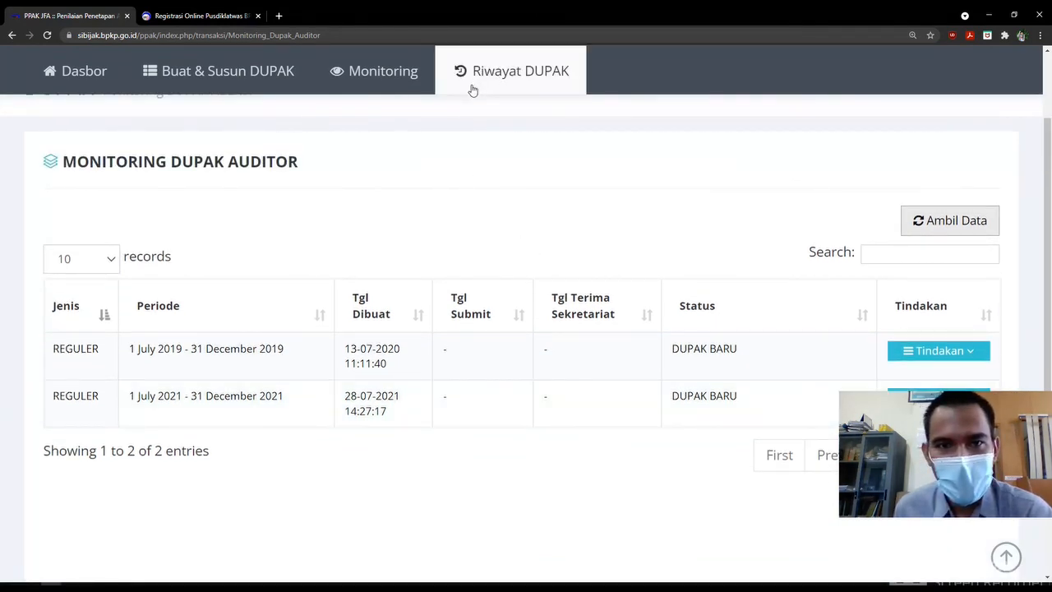
Open the DUPAK and PAK history and examine the submission and secretariat receipt dates of the past periods
click(480, 82)
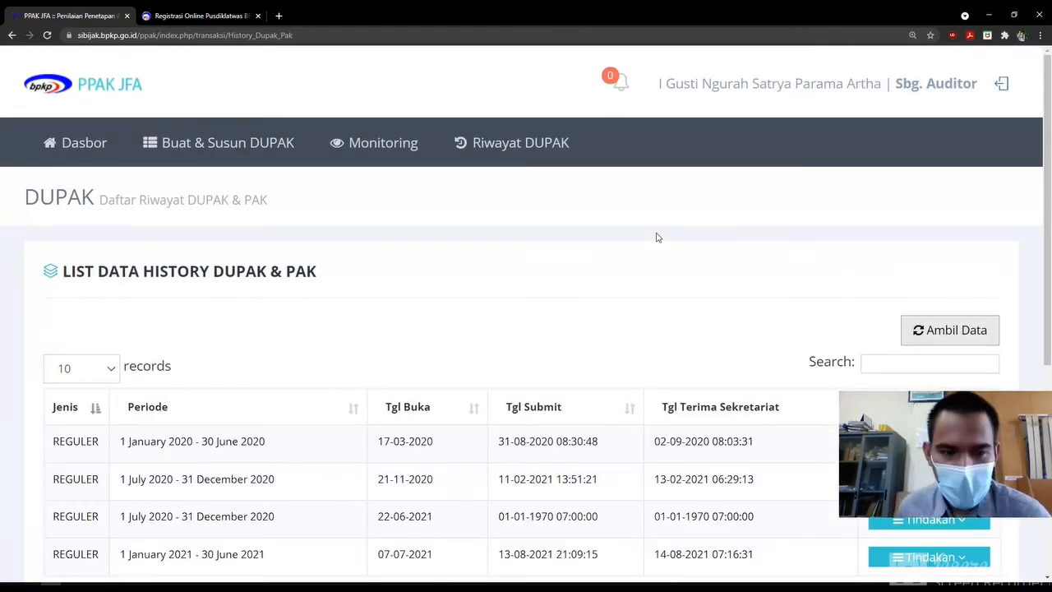
scroll(657, 237, down, 4)
scroll(657, 238, up, 1)
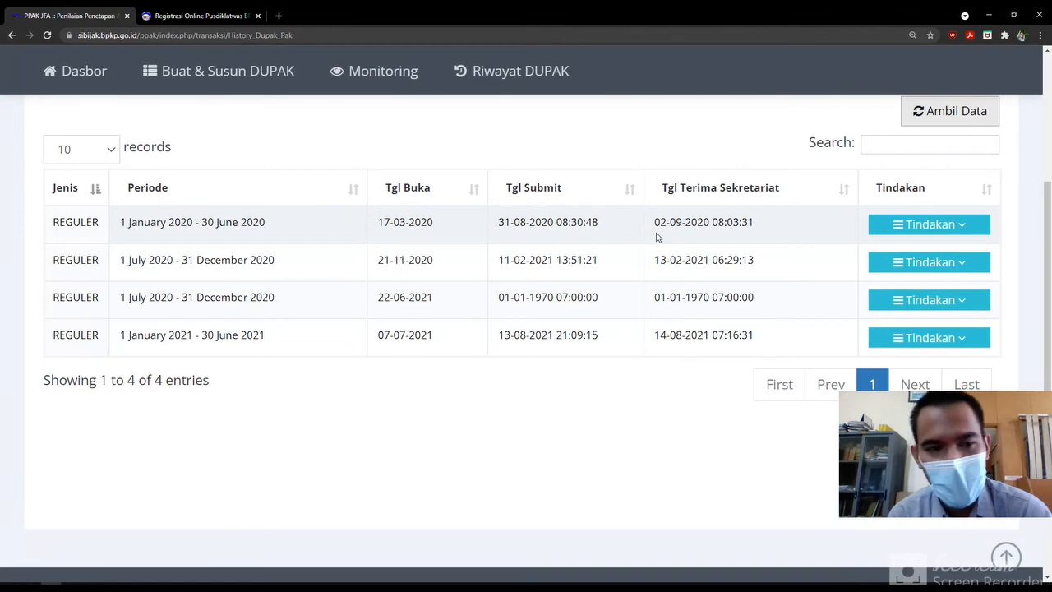
scroll(657, 237, down, 2)
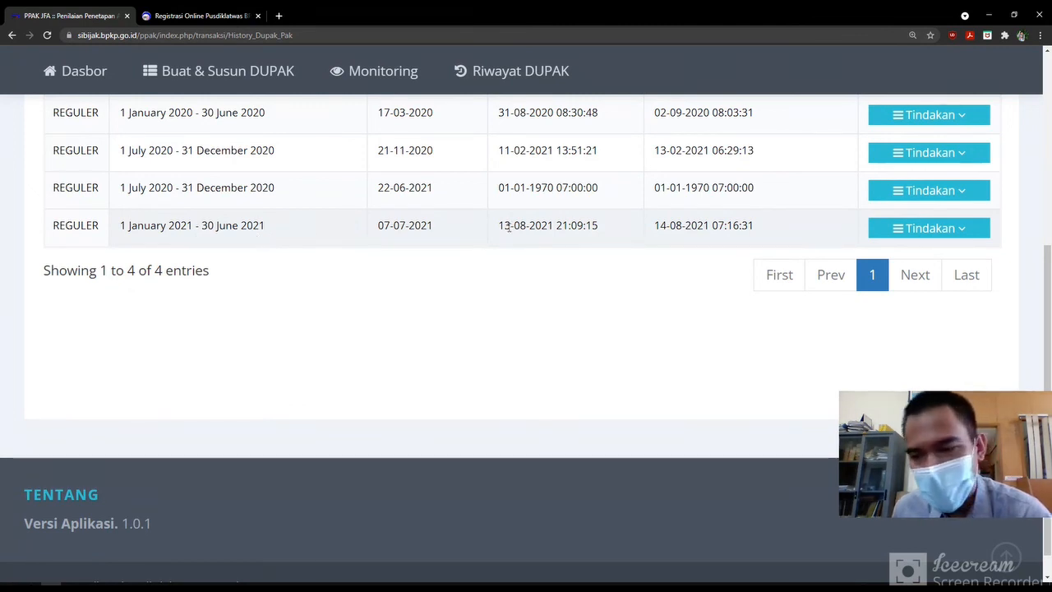
Review the details and activity items of the 1 January 2021 - 30 June 2021 DUPAK, and return to the history list
click(882, 236)
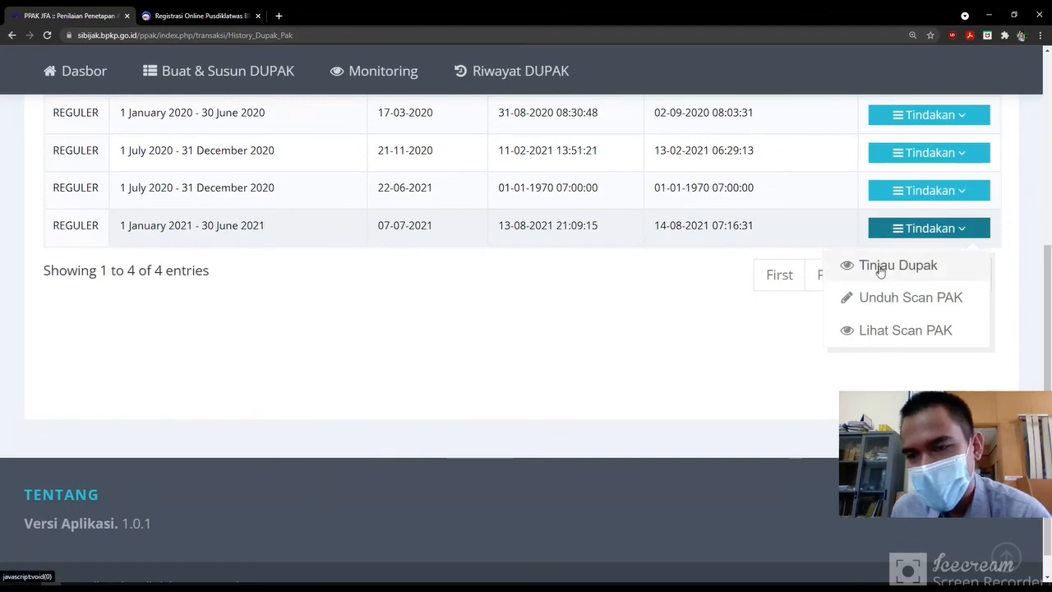
click(880, 268)
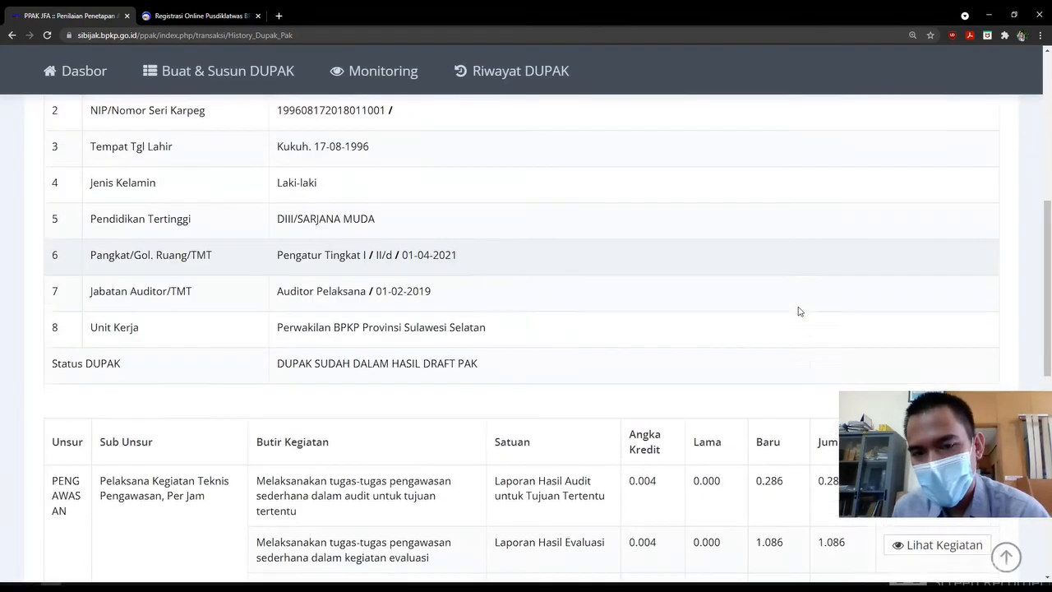
scroll(799, 310, down, 5)
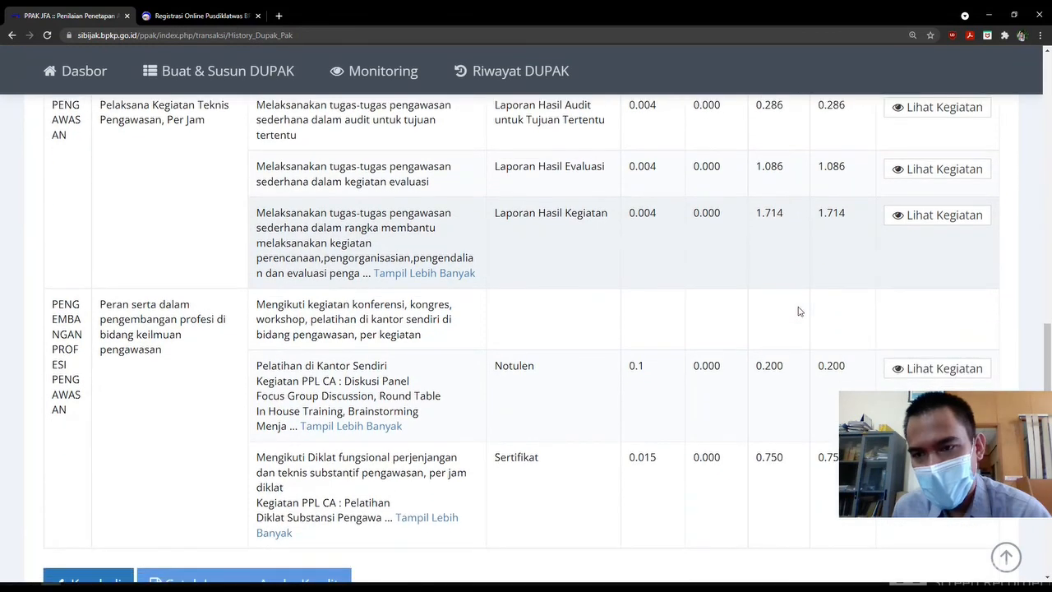
scroll(630, 247, up, 2)
scroll(625, 253, down, 3)
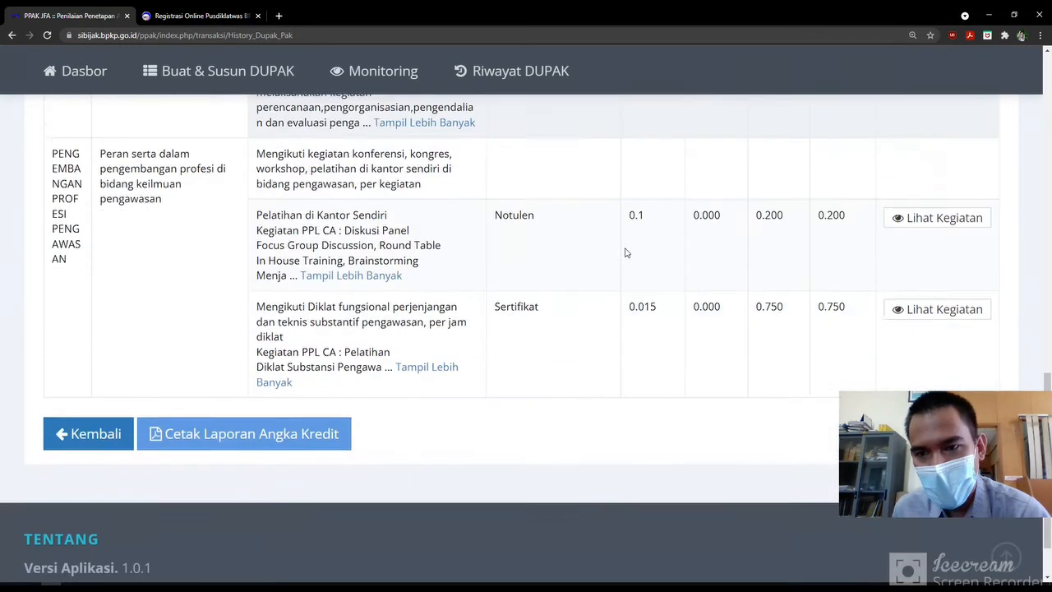
scroll(625, 251, down, 1)
scroll(625, 251, up, 2)
scroll(624, 250, down, 2)
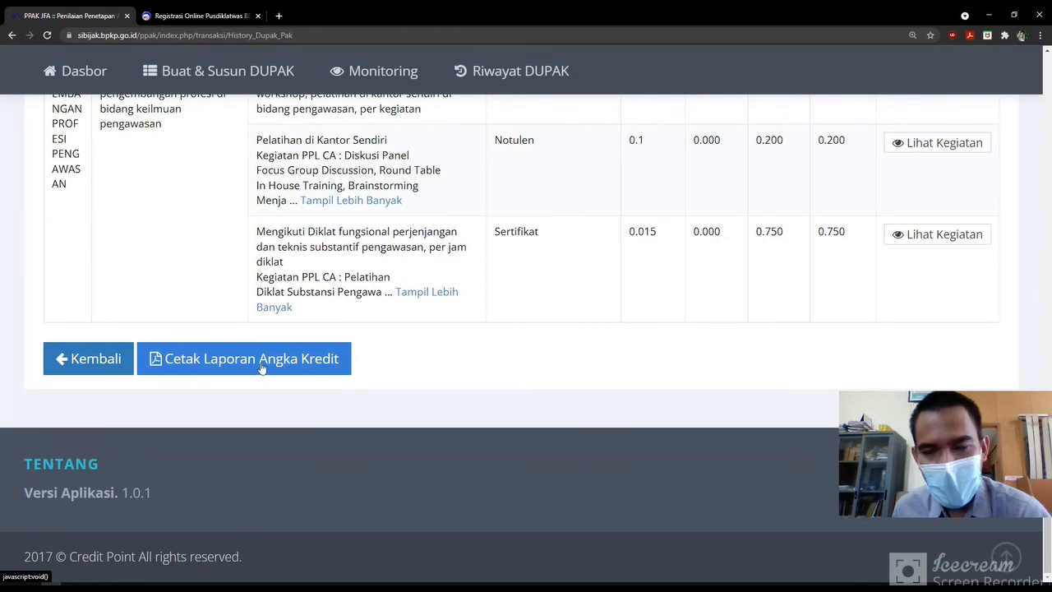
scroll(615, 361, up, 15)
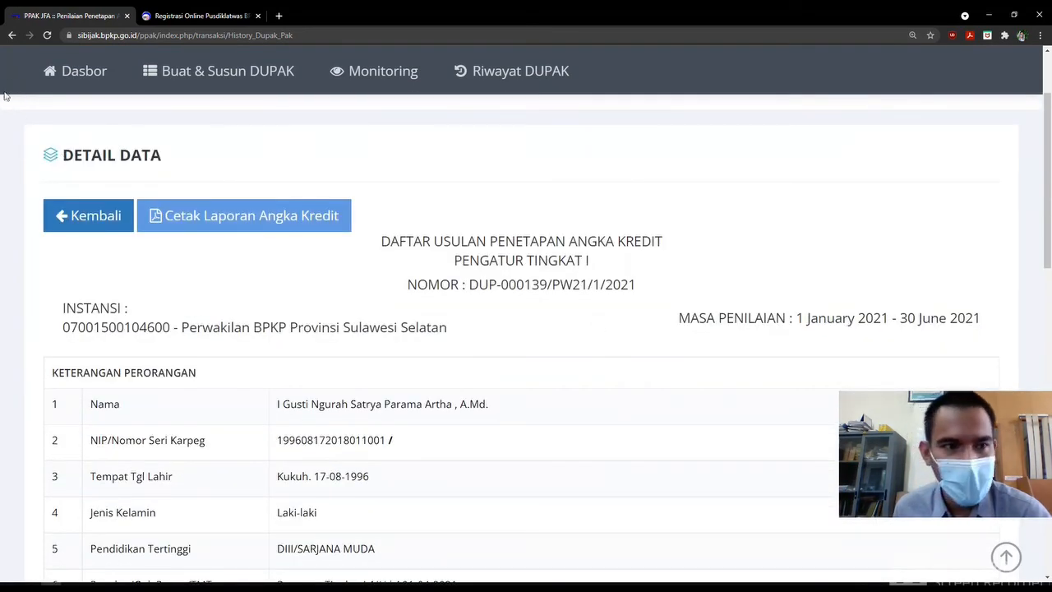
click(78, 216)
Try to download the scanned PAK of the 1 January 2021 - 30 June 2021 DUPAK
scroll(655, 307, down, 3)
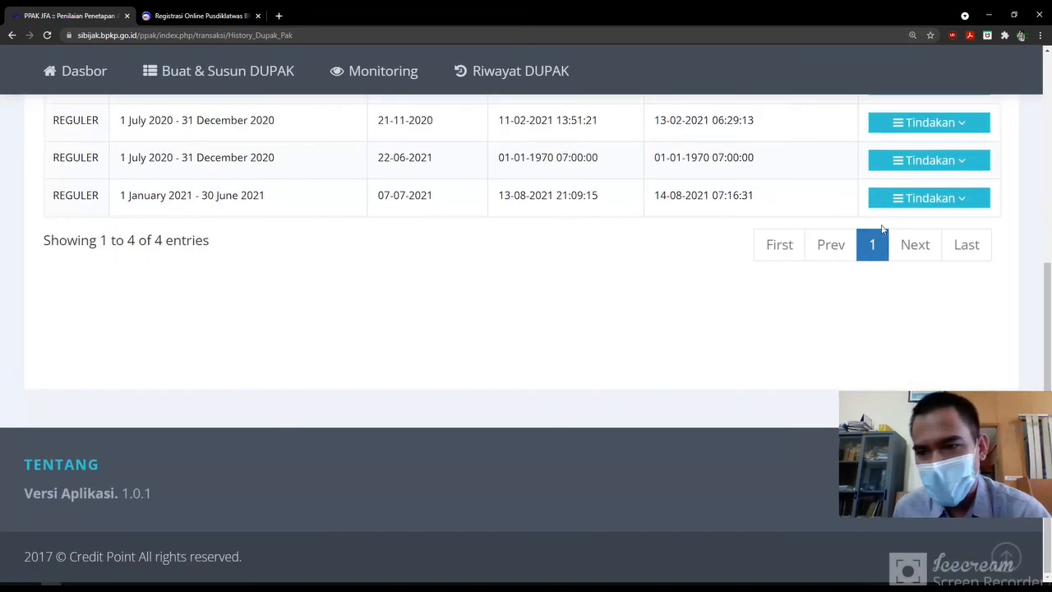
click(929, 198)
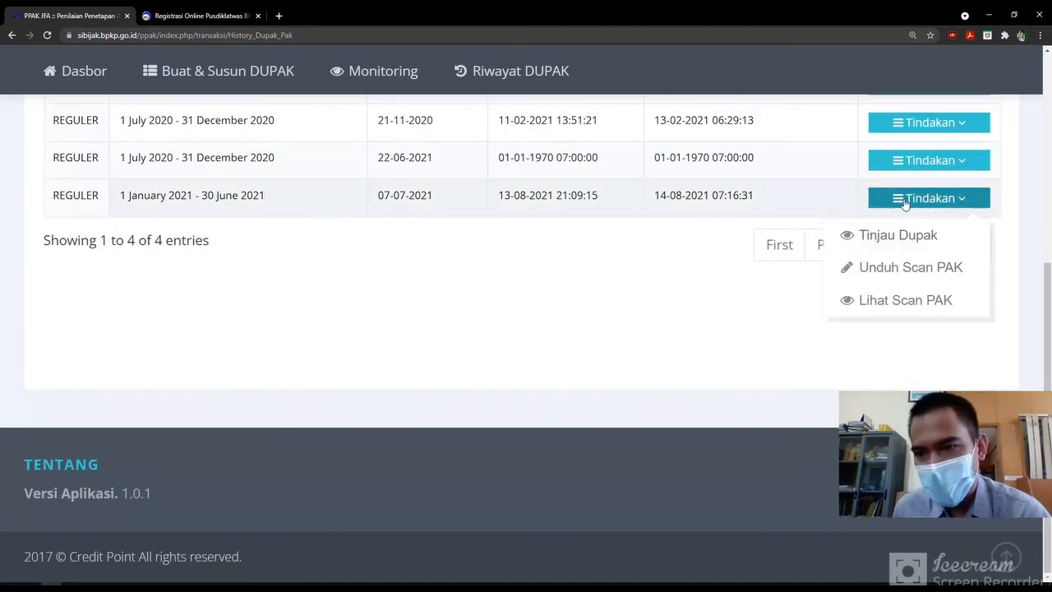
click(911, 269)
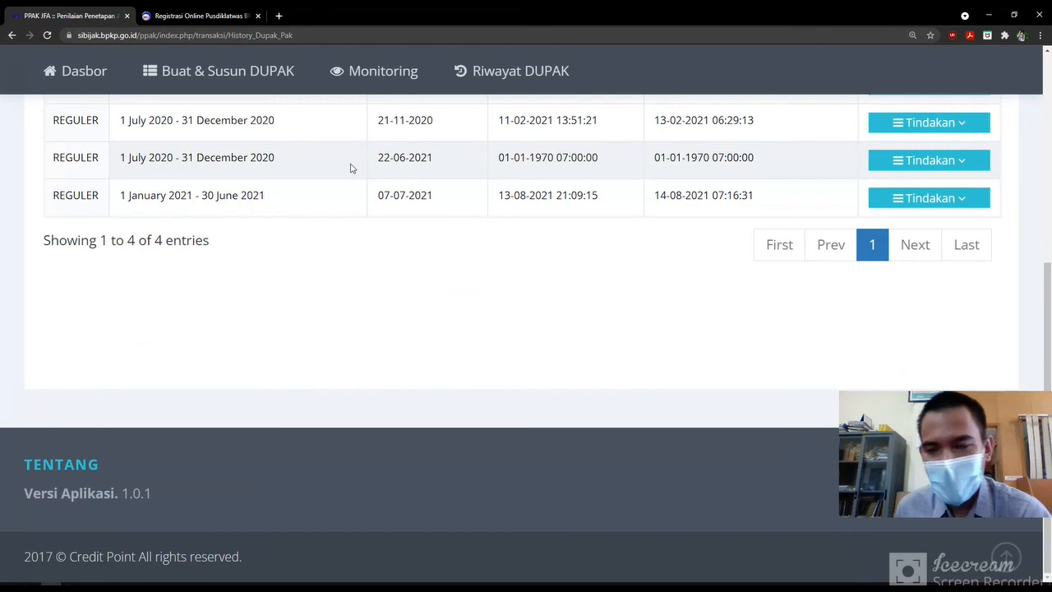
View the scanned PAK of the 1 January 2021 - 30 June 2021 period, and close the viewer window
click(907, 201)
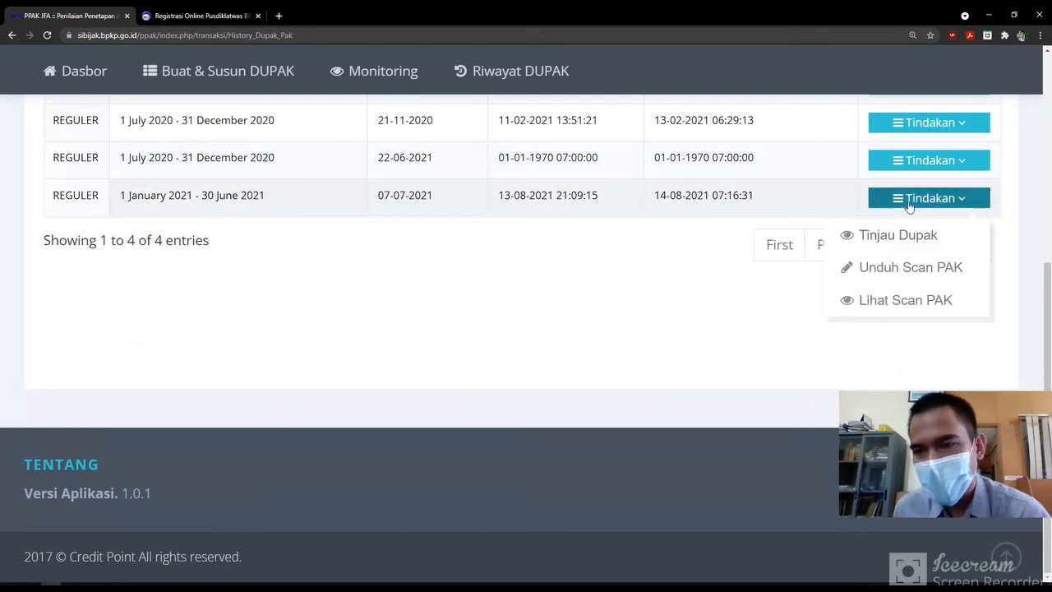
click(895, 301)
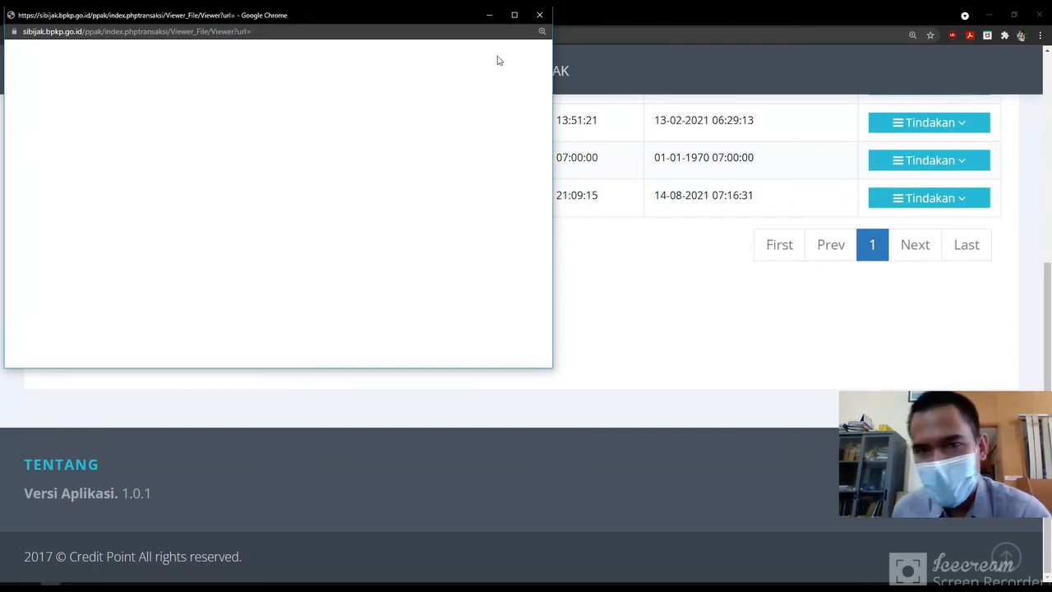
click(539, 16)
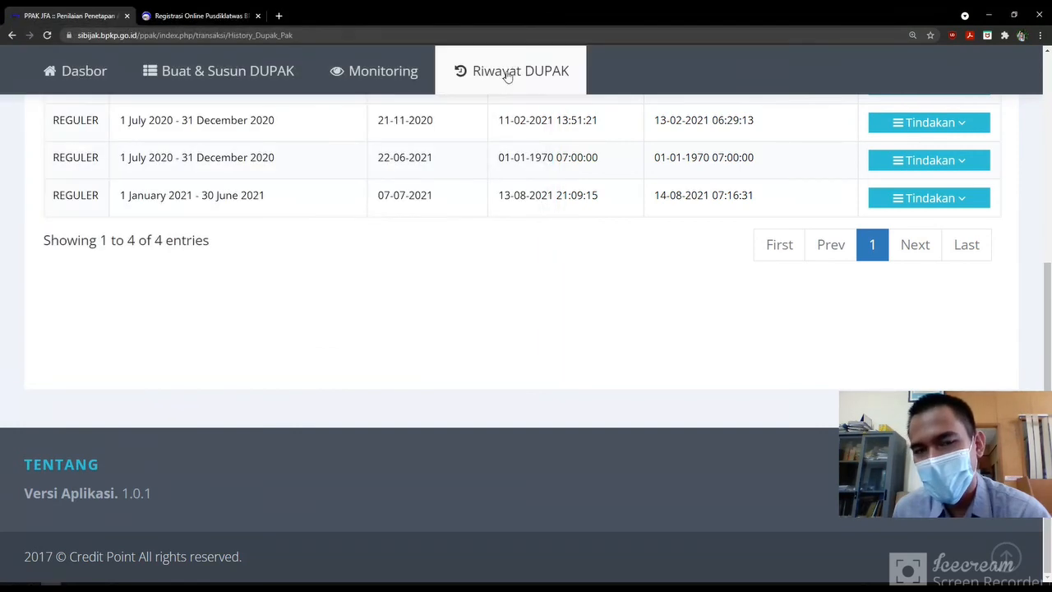